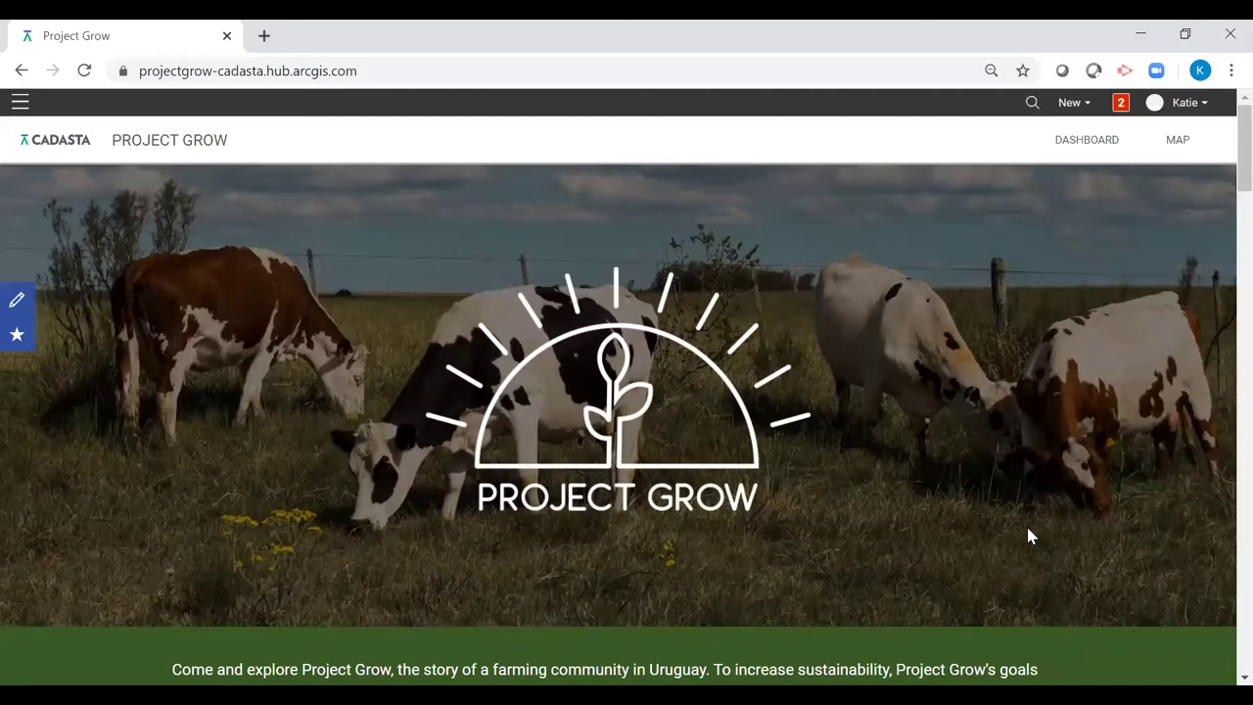
# Look through the Project Grow hub site's introduction, project goals and the four digital workflow cards
pyautogui.scroll(-2, 1028, 530)
pyautogui.scroll(-3, 1028, 536)
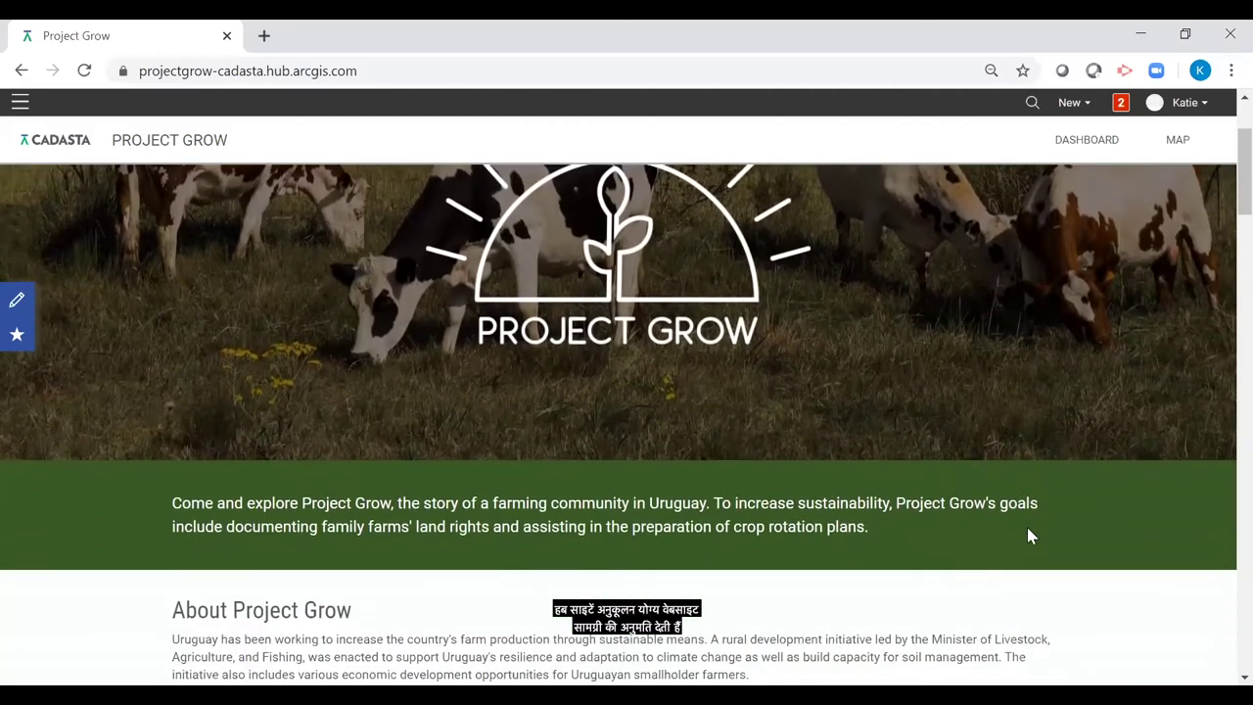
pyautogui.scroll(-2, 1030, 534)
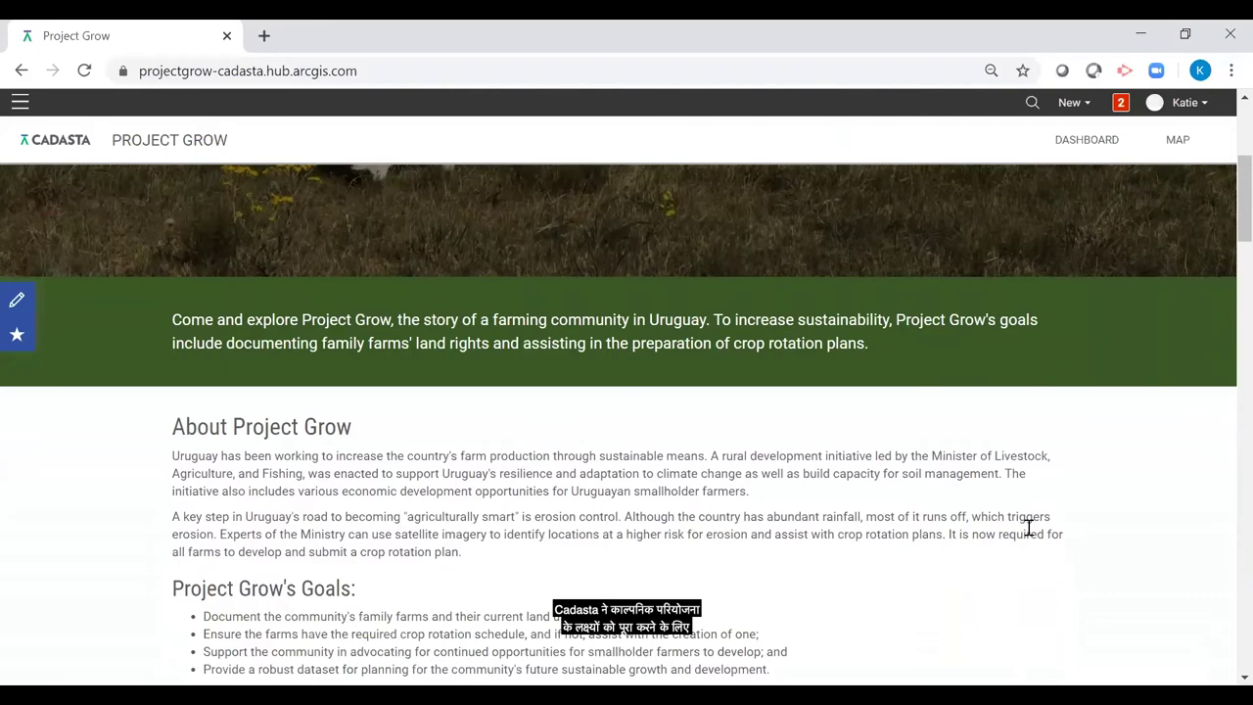
pyautogui.scroll(-1, 1030, 534)
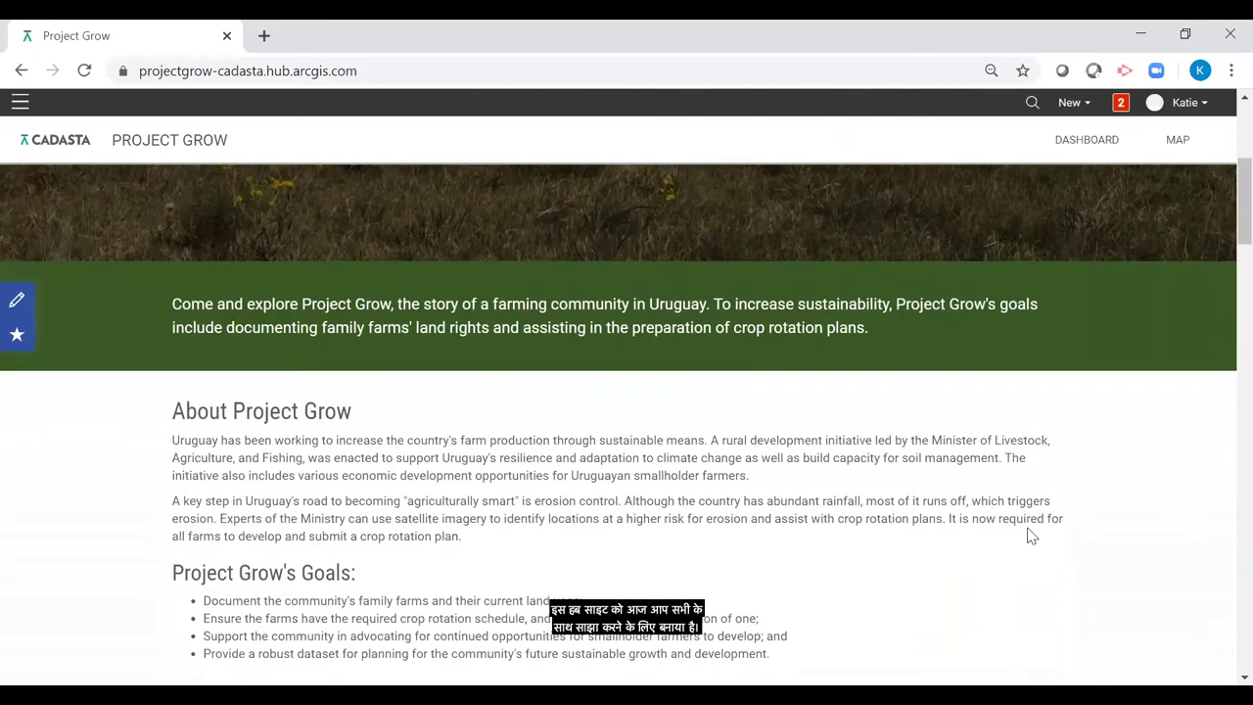
pyautogui.scroll(-2, 1030, 534)
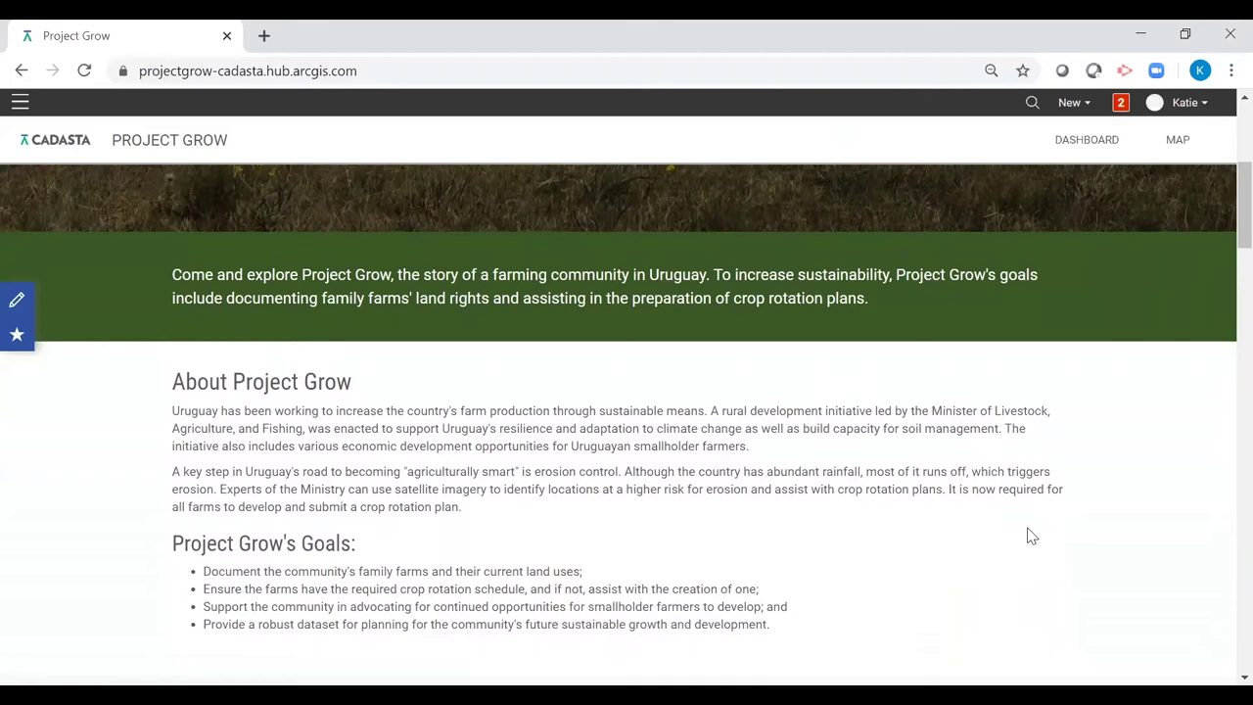
pyautogui.scroll(-5, 1030, 534)
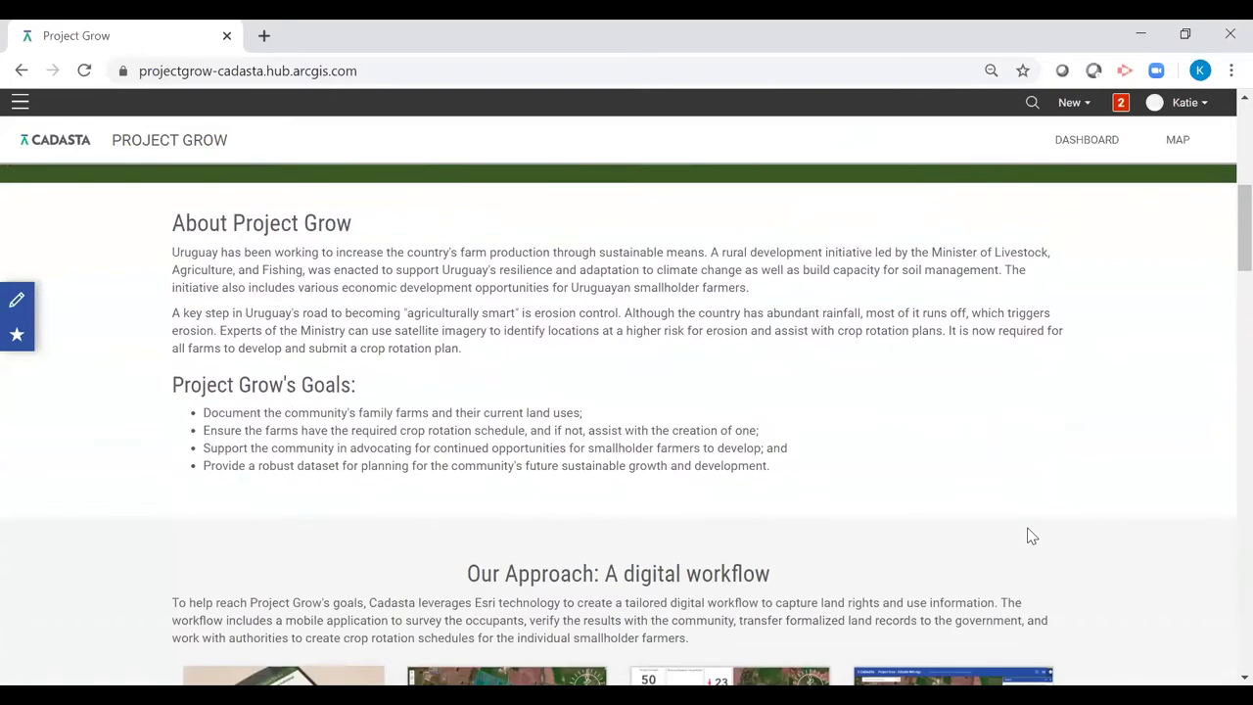
pyautogui.scroll(-1, 1030, 535)
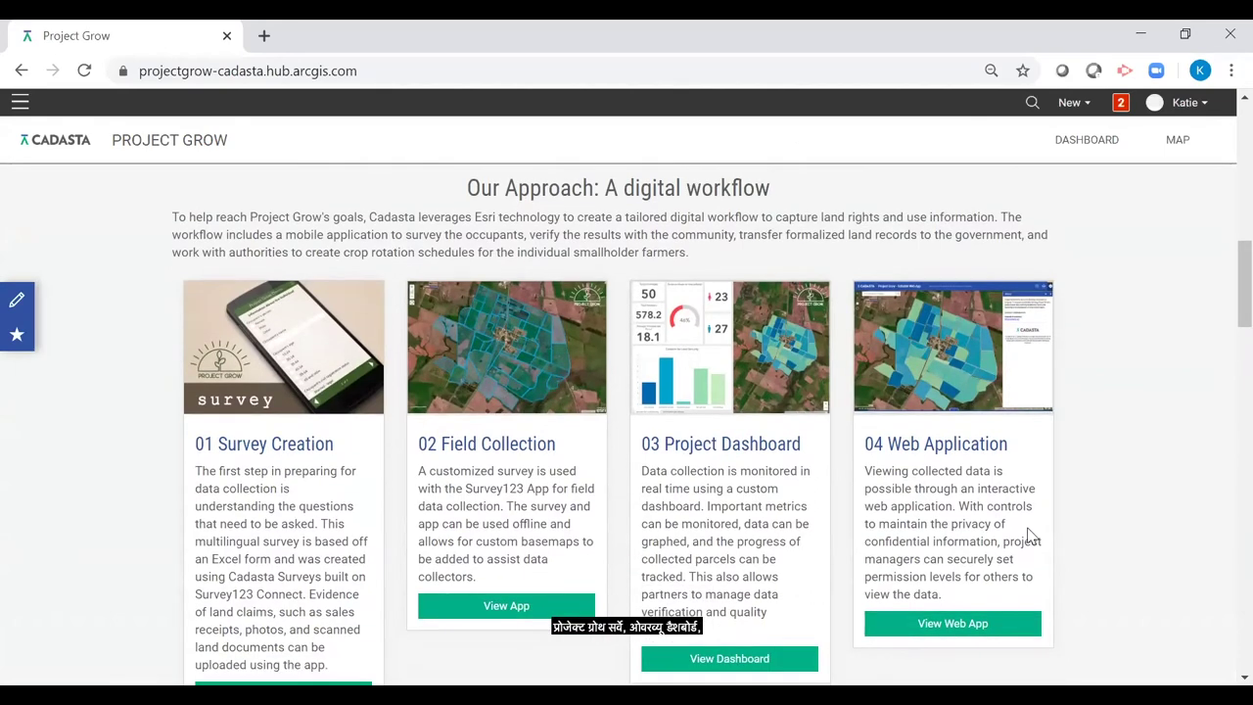
pyautogui.scroll(-1, 1031, 533)
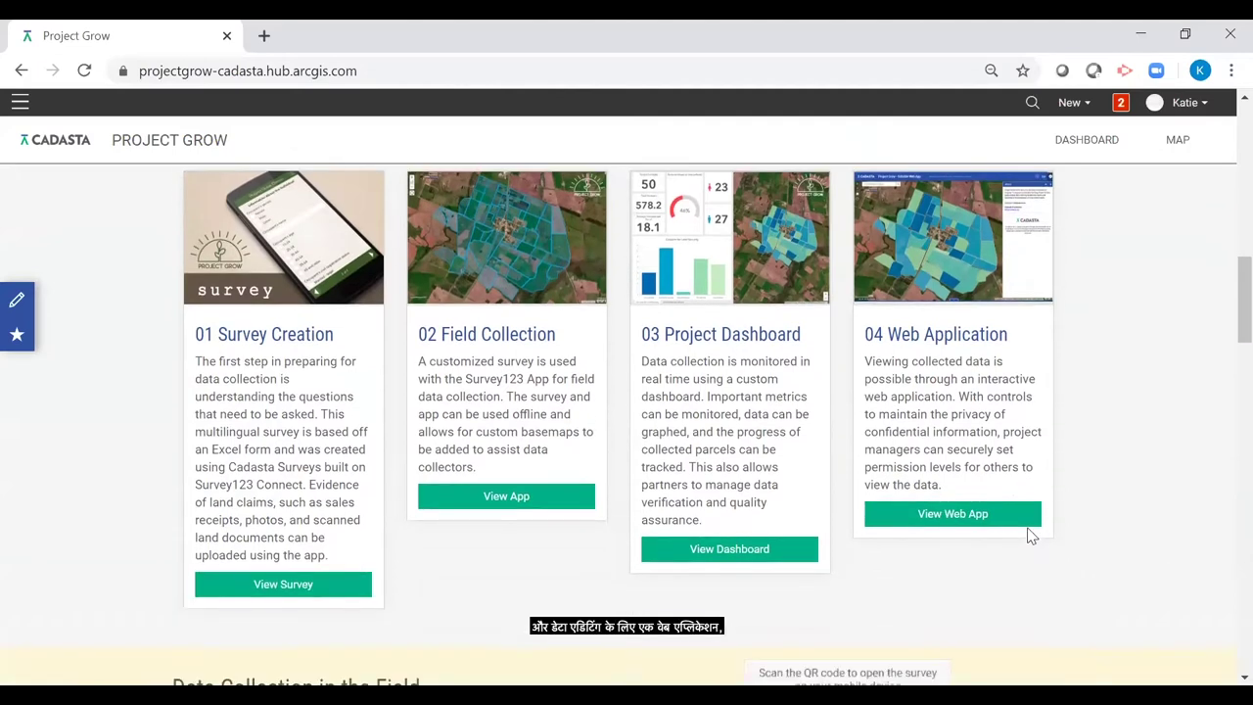
pyautogui.scroll(-1, 1030, 535)
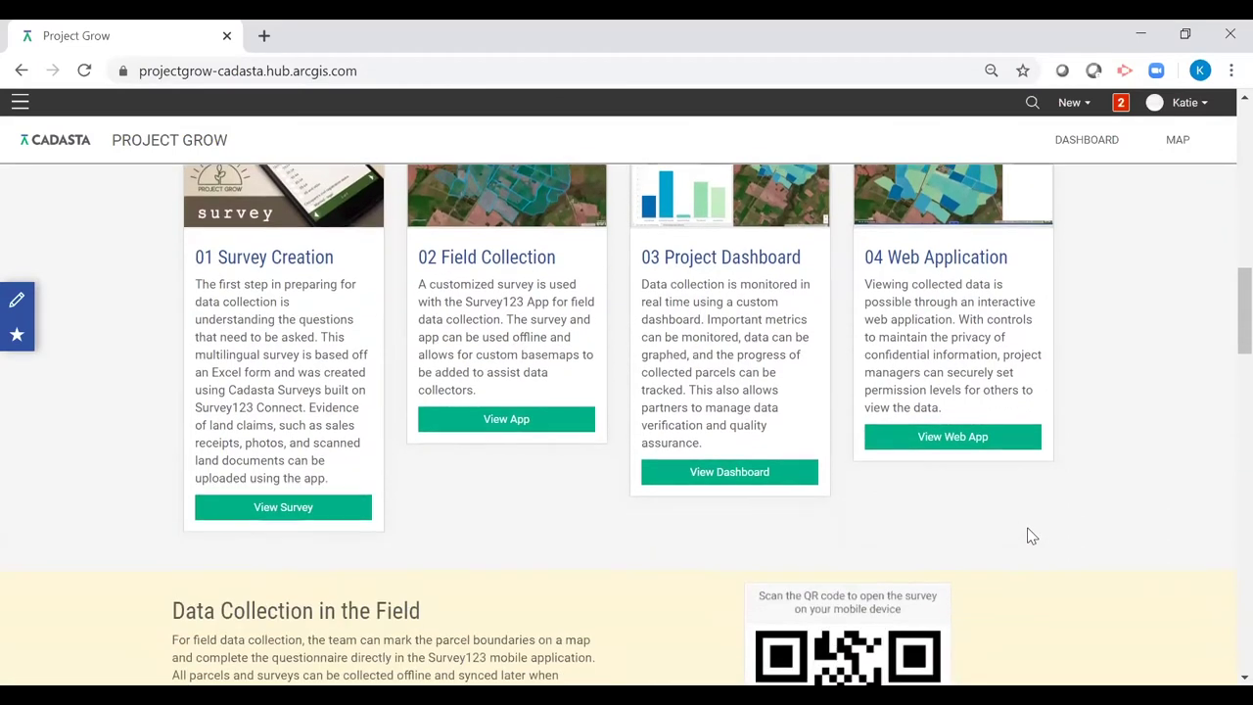
# Look through the field data collection, custom dashboards and results sections as far as the pie charts, and return to the page's start
pyautogui.scroll(-3, 1030, 536)
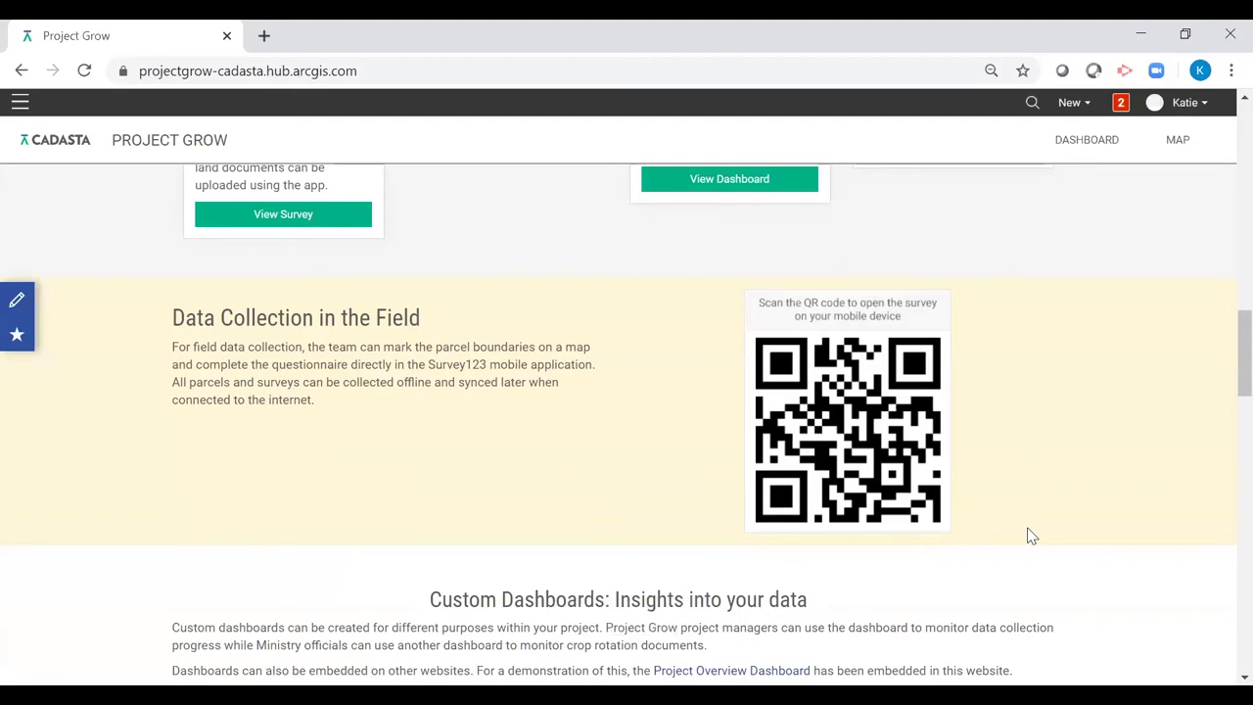
pyautogui.scroll(-4, 1030, 535)
pyautogui.scroll(-1, 1030, 529)
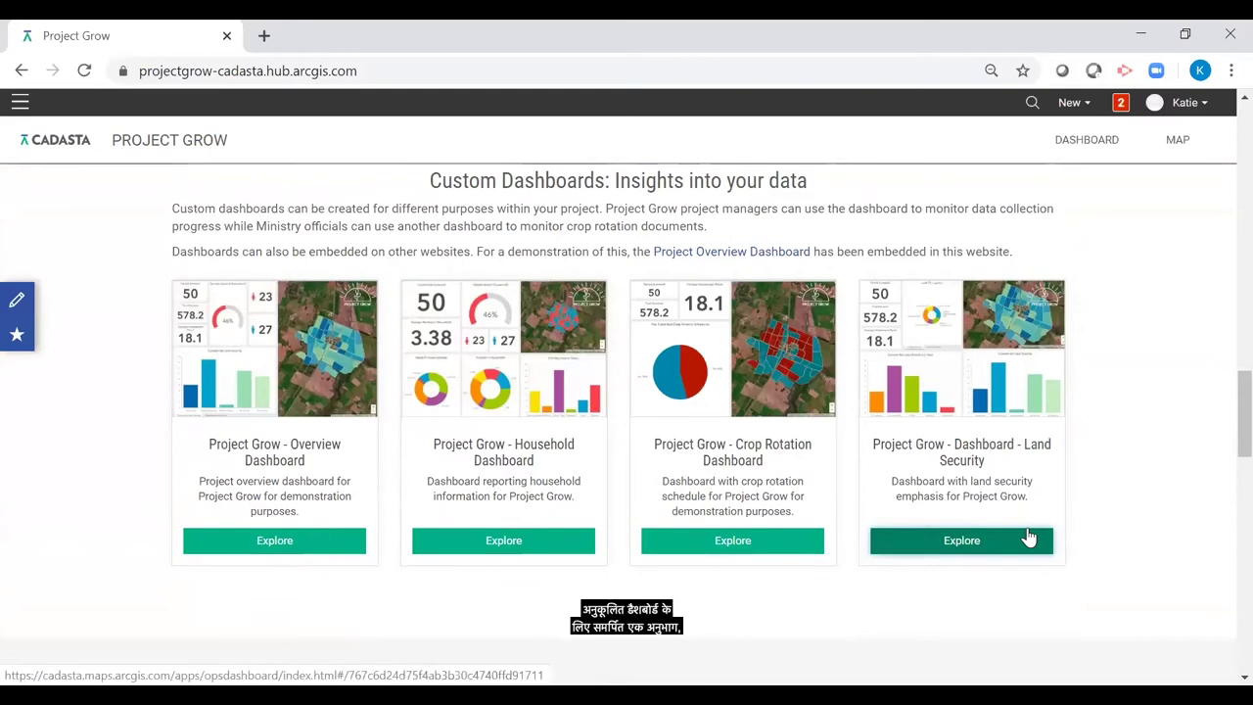
pyautogui.scroll(-4, 1030, 536)
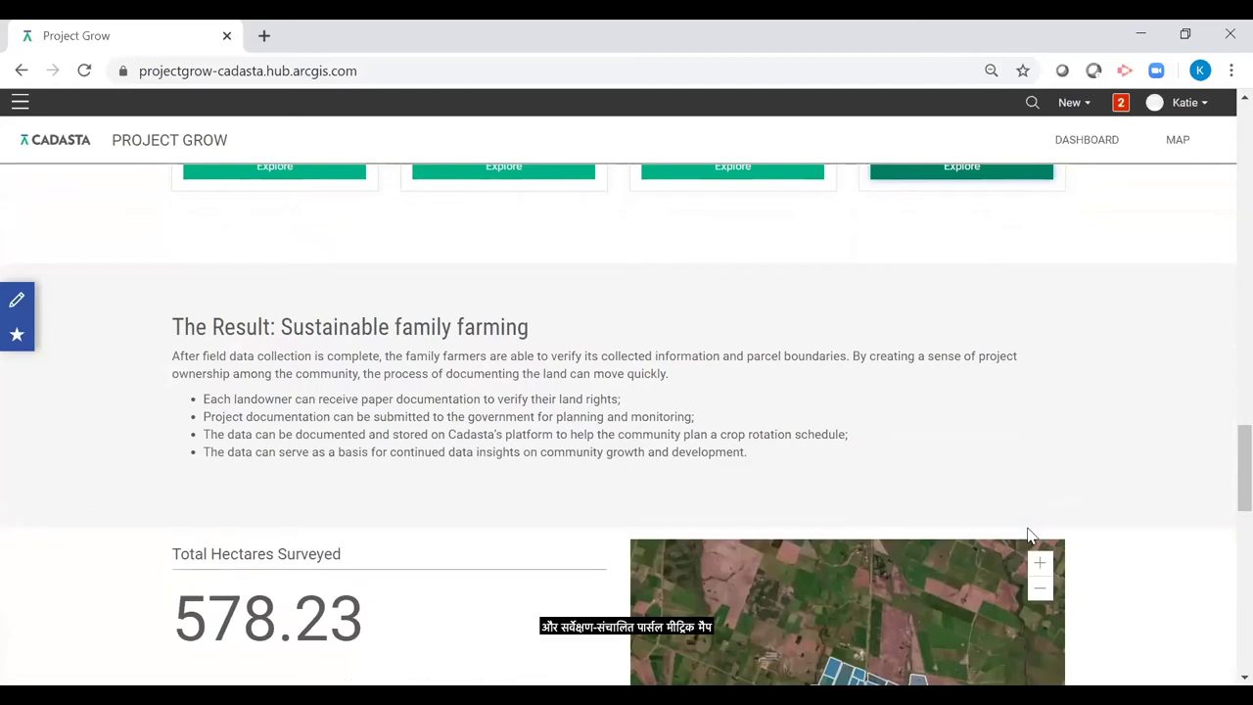
pyautogui.scroll(-2, 1028, 536)
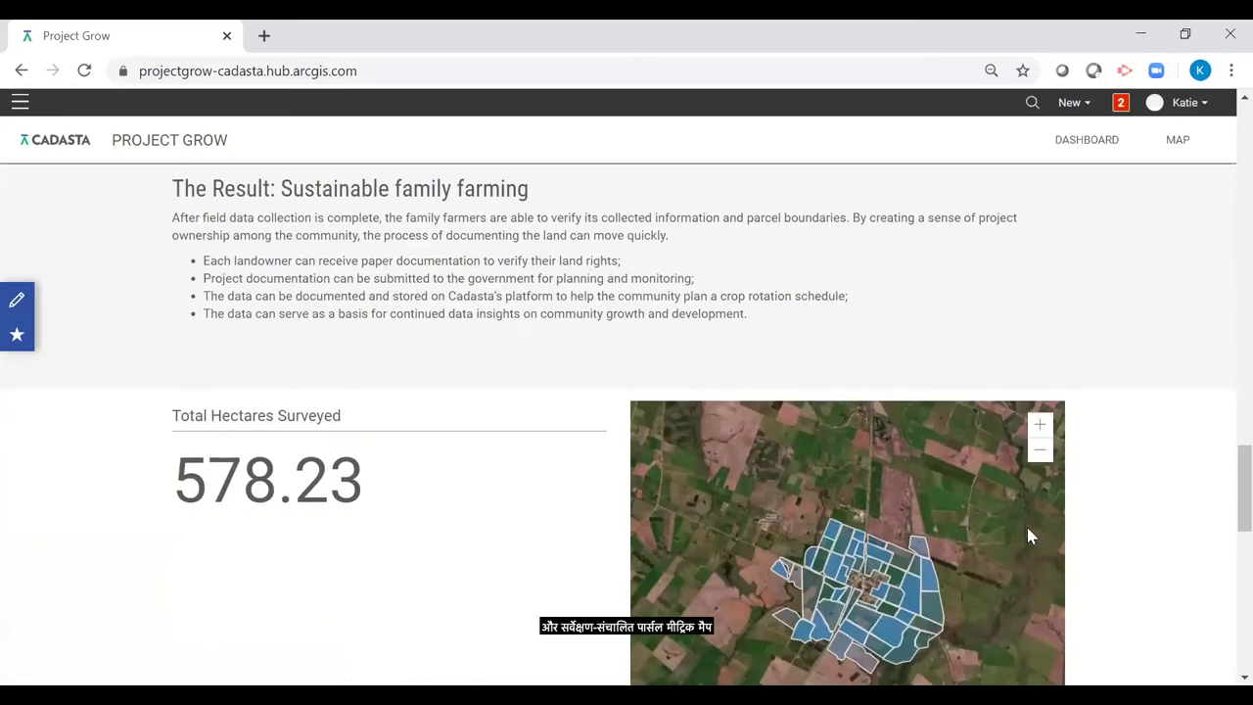
pyautogui.scroll(-3, 1029, 536)
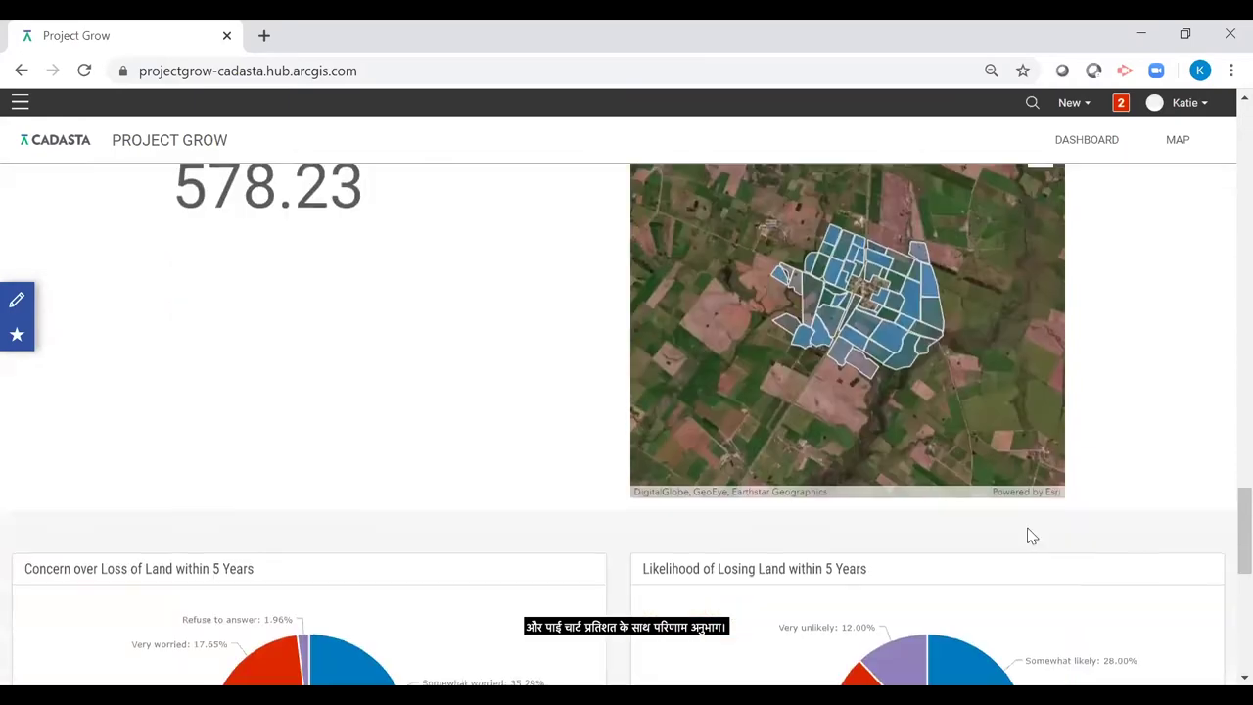
pyautogui.scroll(-3, 1030, 536)
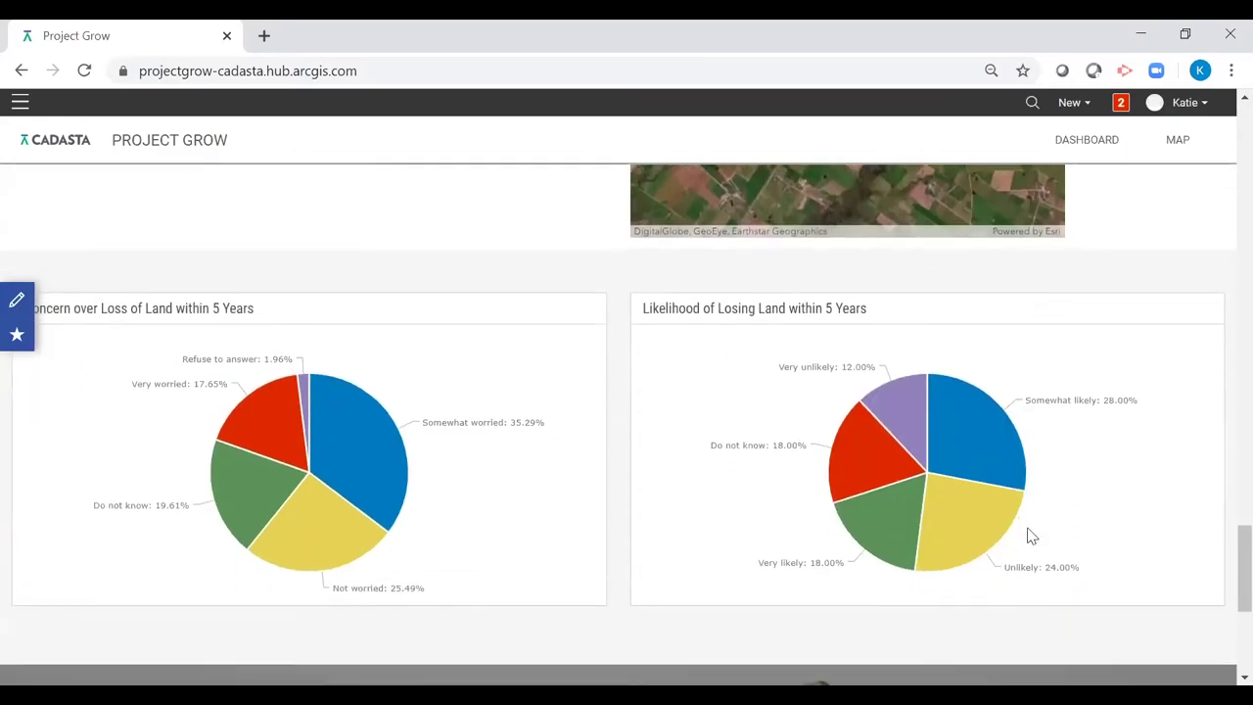
pyautogui.scroll(20, 1031, 535)
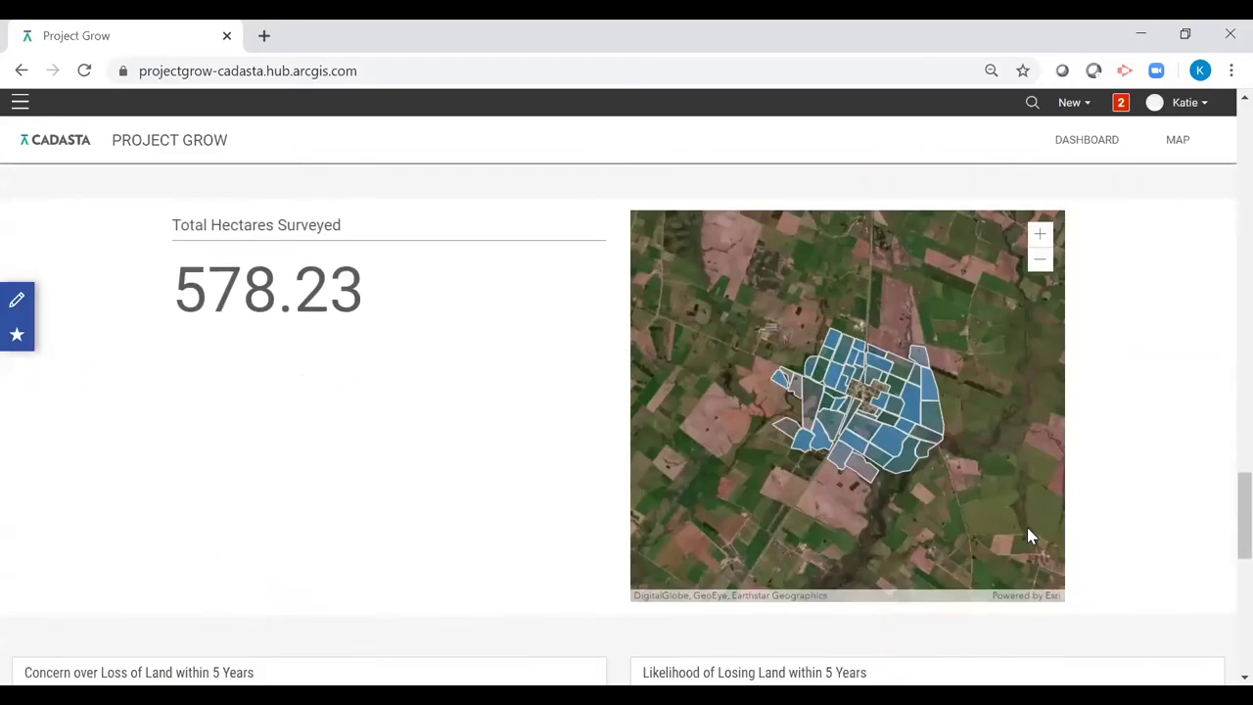
pyautogui.scroll(8, 1030, 536)
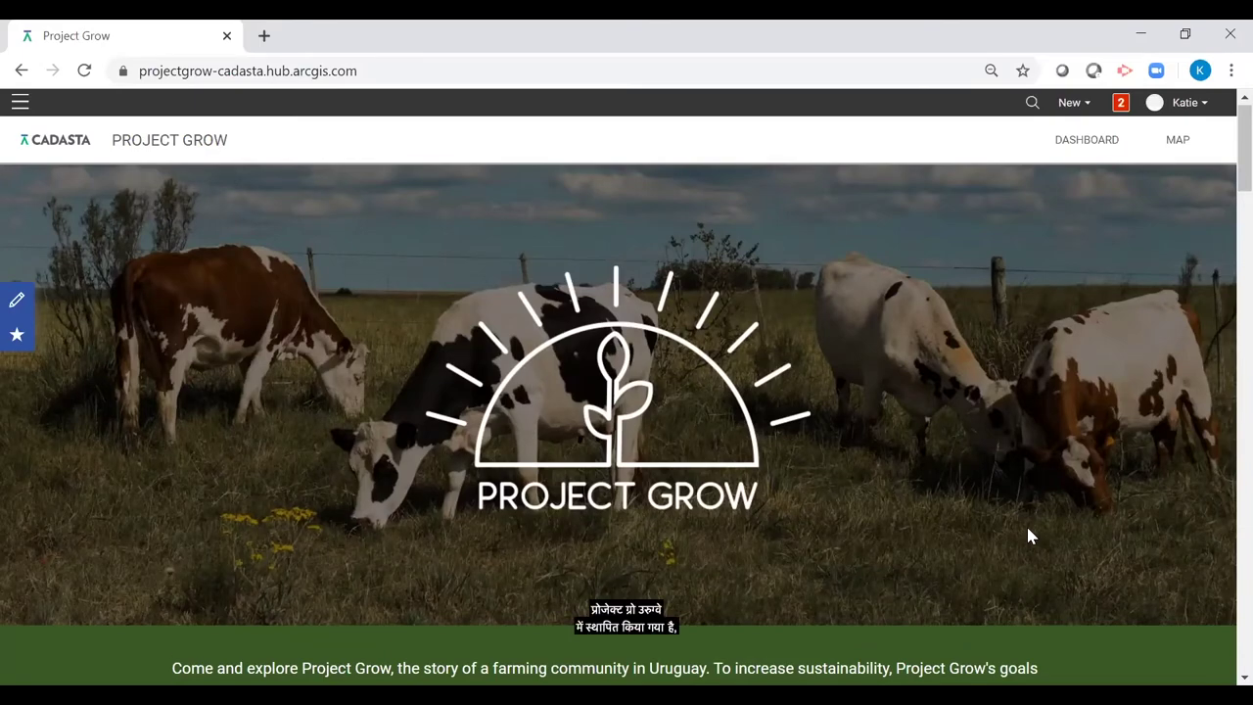
# Review the About Project Grow text and the list of Project Grow's goals on the hub page
pyautogui.scroll(-1, 1028, 536)
pyautogui.scroll(-1, 1028, 536)
pyautogui.scroll(-1, 1028, 536)
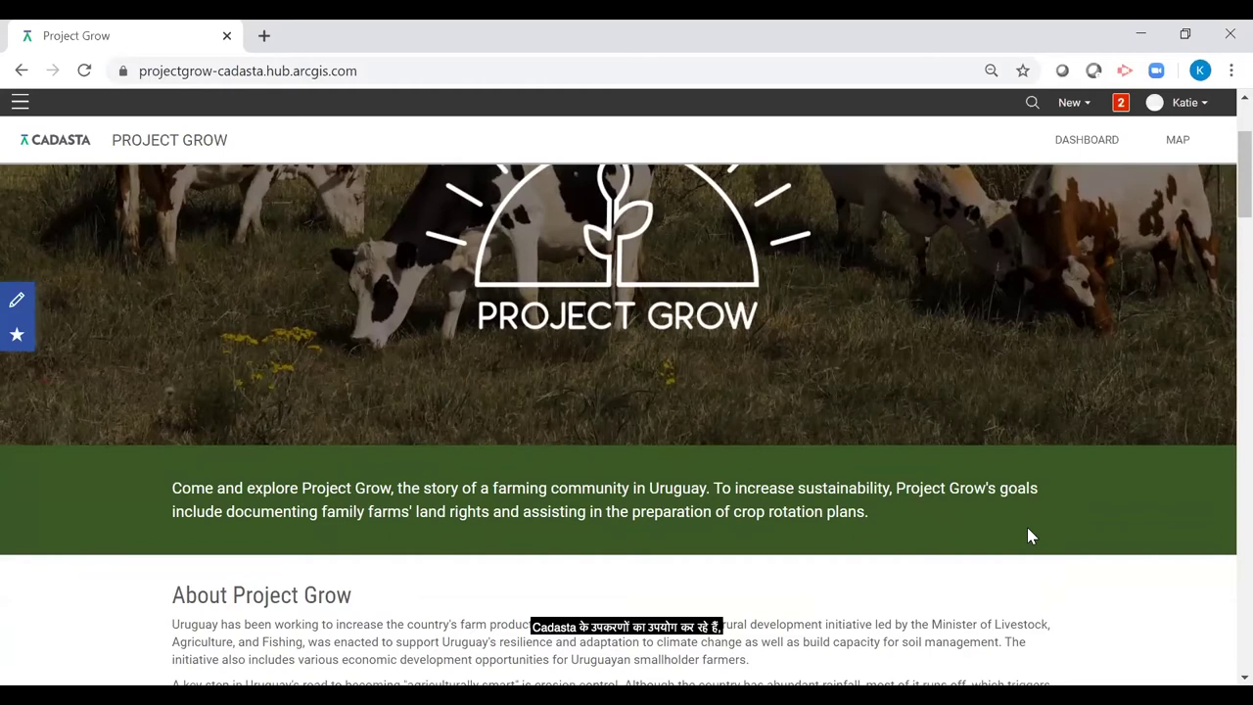
pyautogui.scroll(-1, 1028, 528)
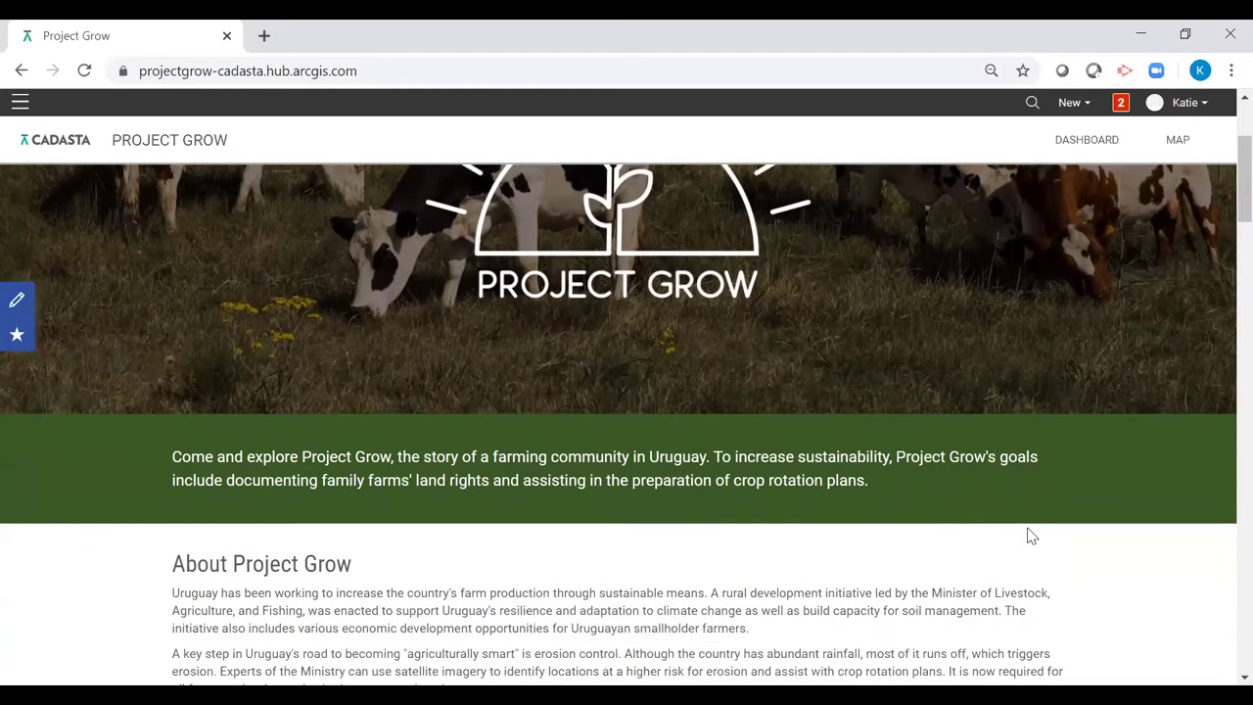
pyautogui.scroll(-1, 1028, 533)
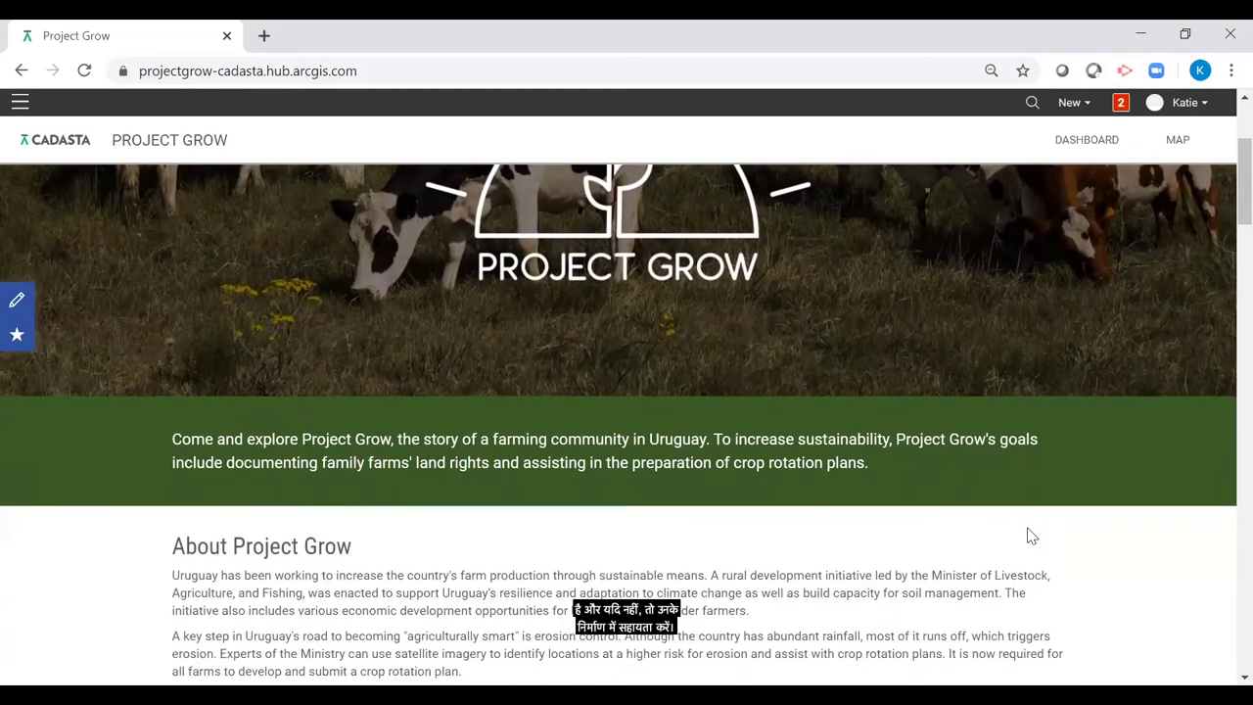
pyautogui.scroll(-1, 1032, 535)
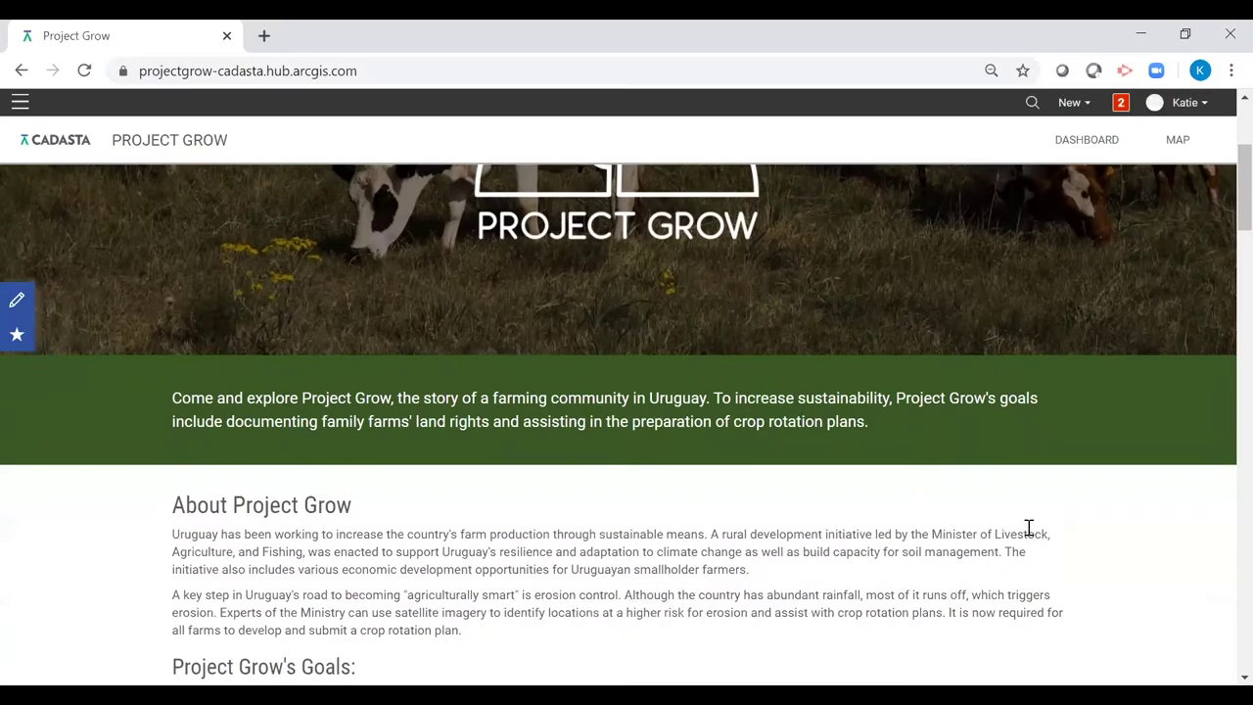
pyautogui.scroll(-1, 1028, 528)
pyautogui.scroll(-3, 1028, 529)
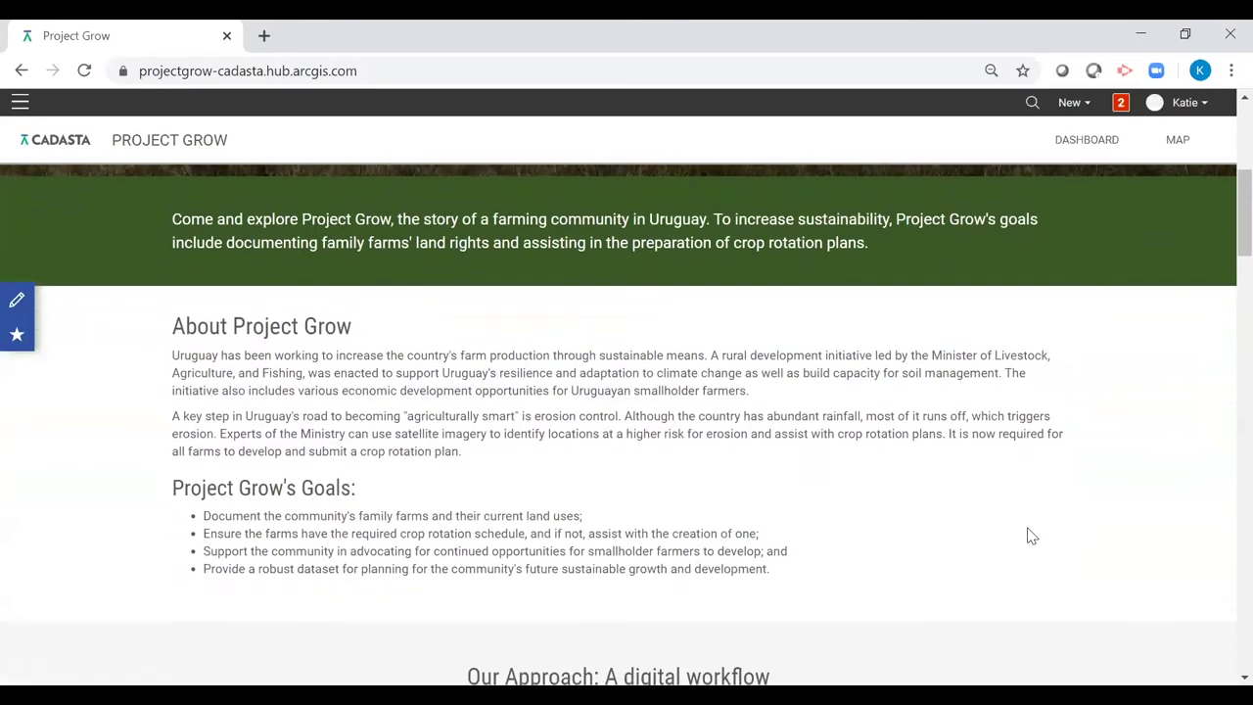
# Review the Our Approach digital workflow section and open the app of the 02 Field Collection card
pyautogui.scroll(-1, 1032, 535)
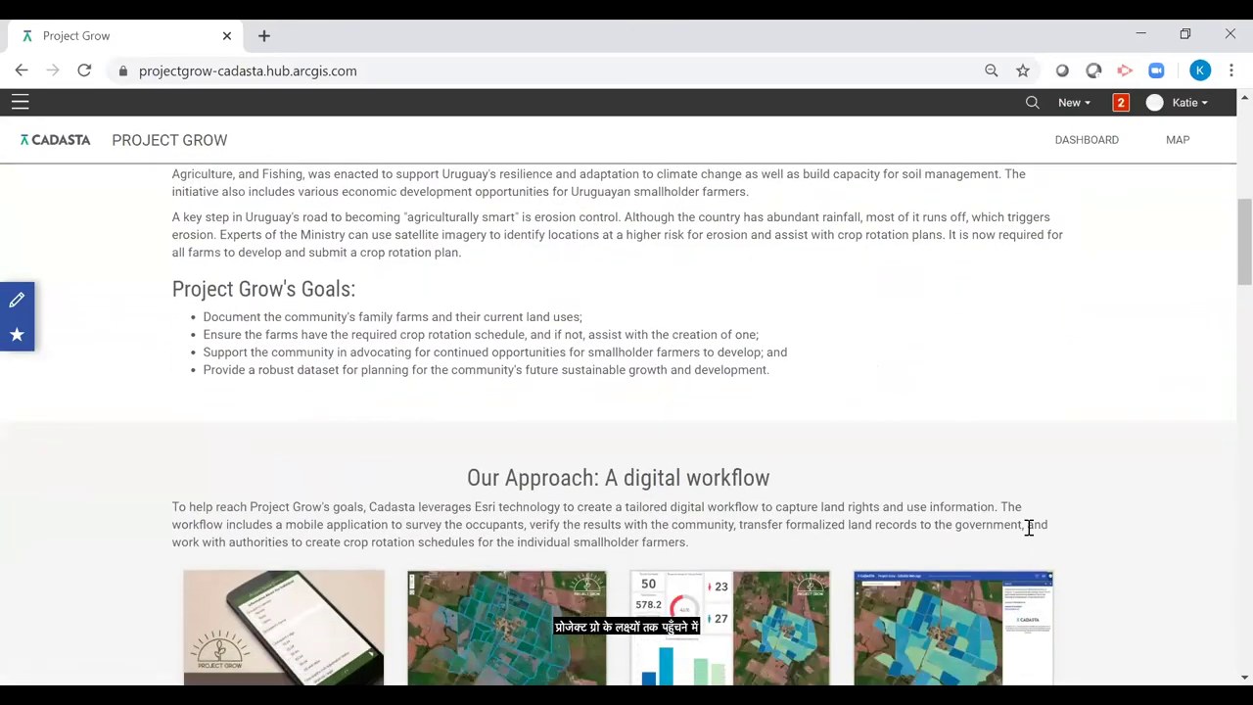
pyautogui.scroll(-1, 1029, 529)
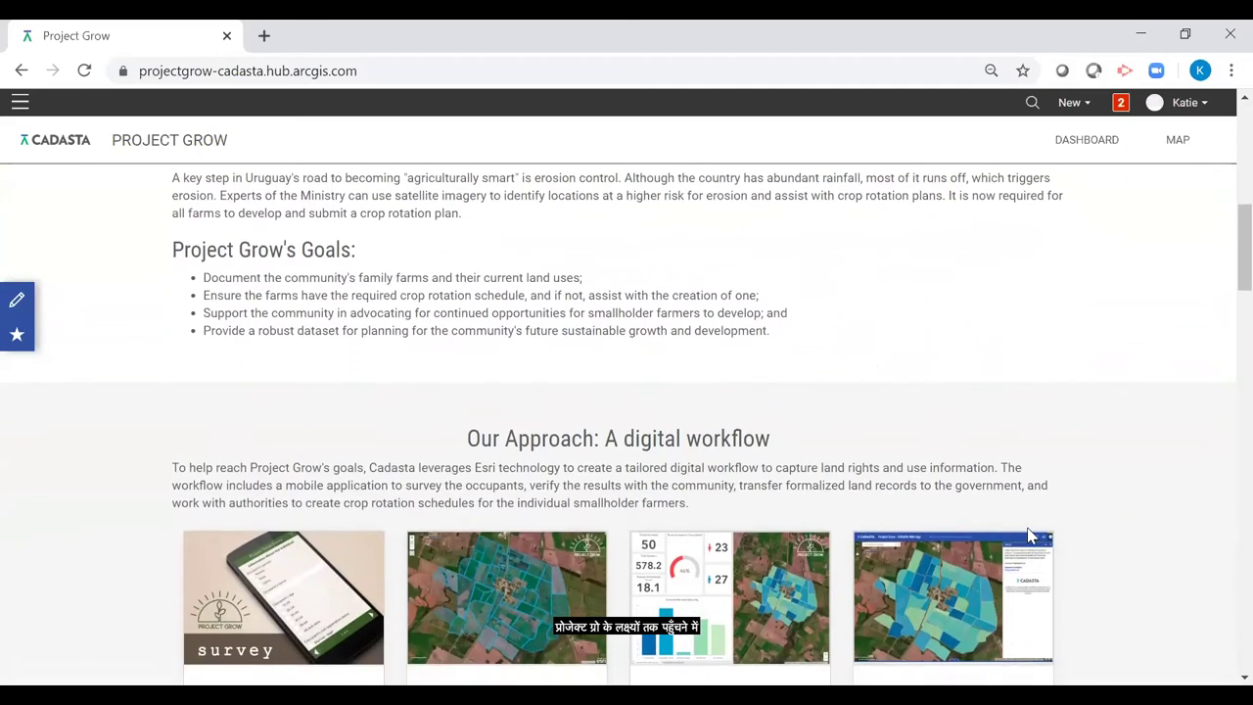
pyautogui.scroll(-1, 1029, 536)
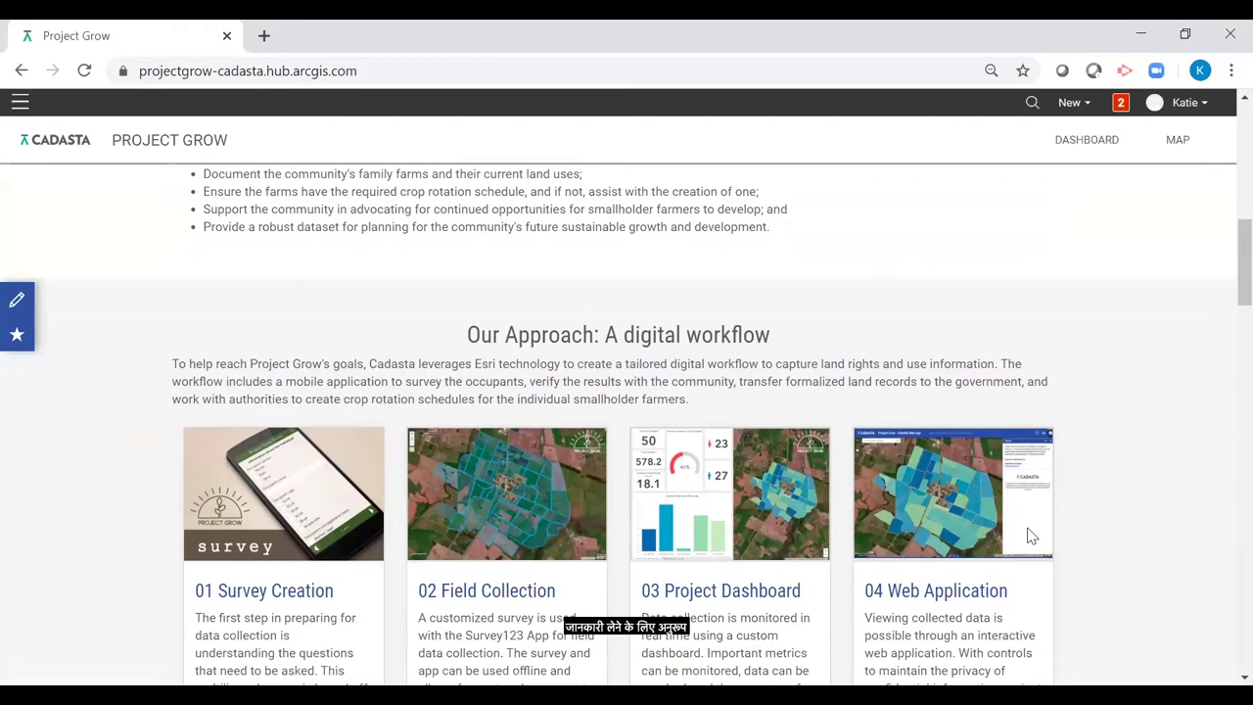
pyautogui.scroll(-1, 1028, 536)
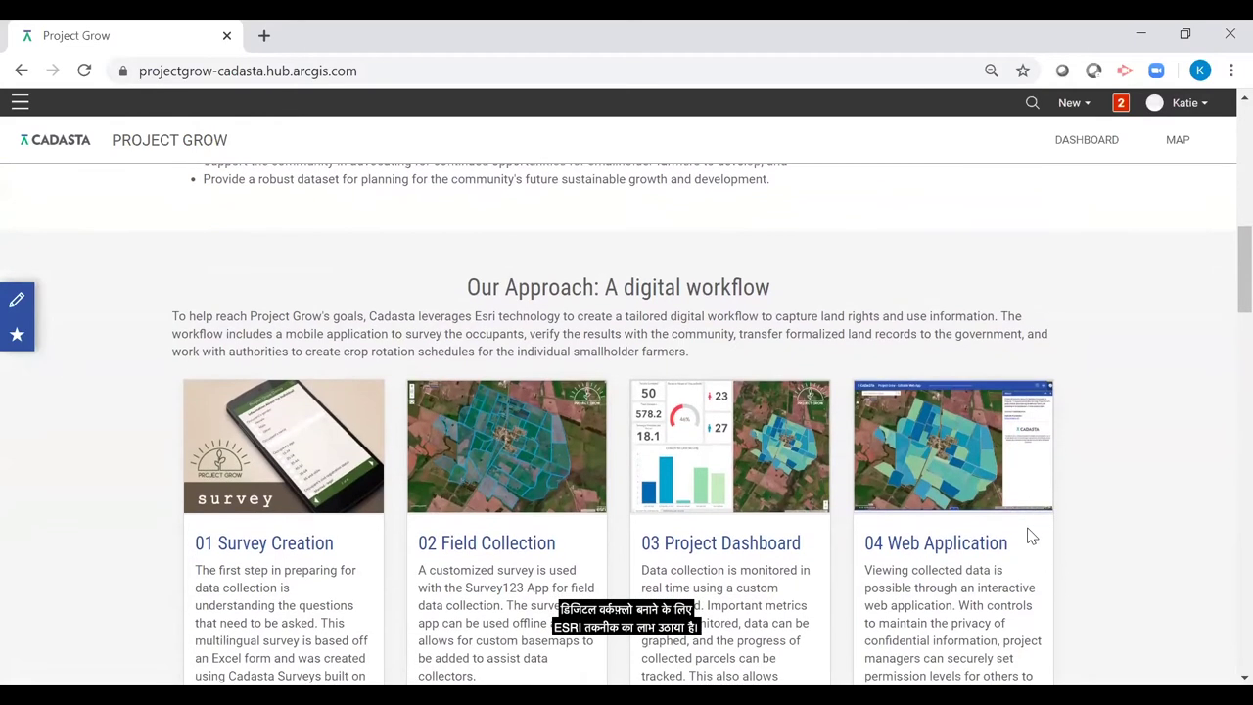
pyautogui.scroll(-1, 1028, 535)
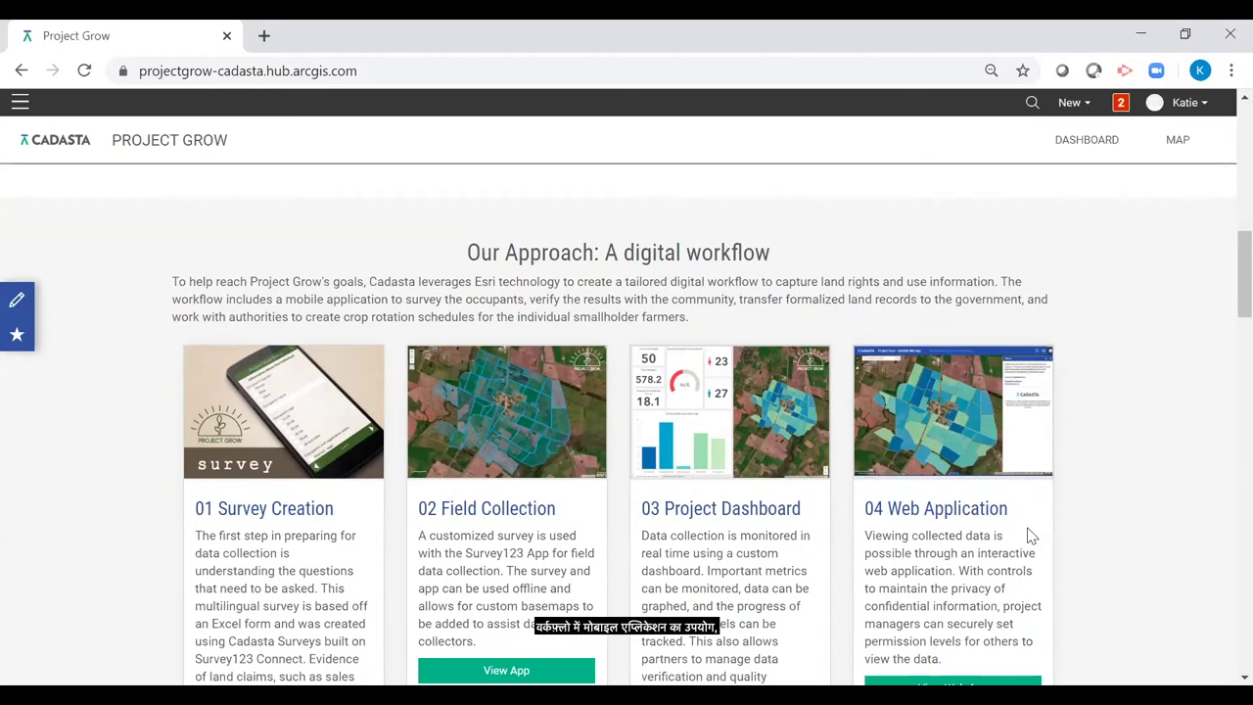
pyautogui.scroll(-1, 1028, 536)
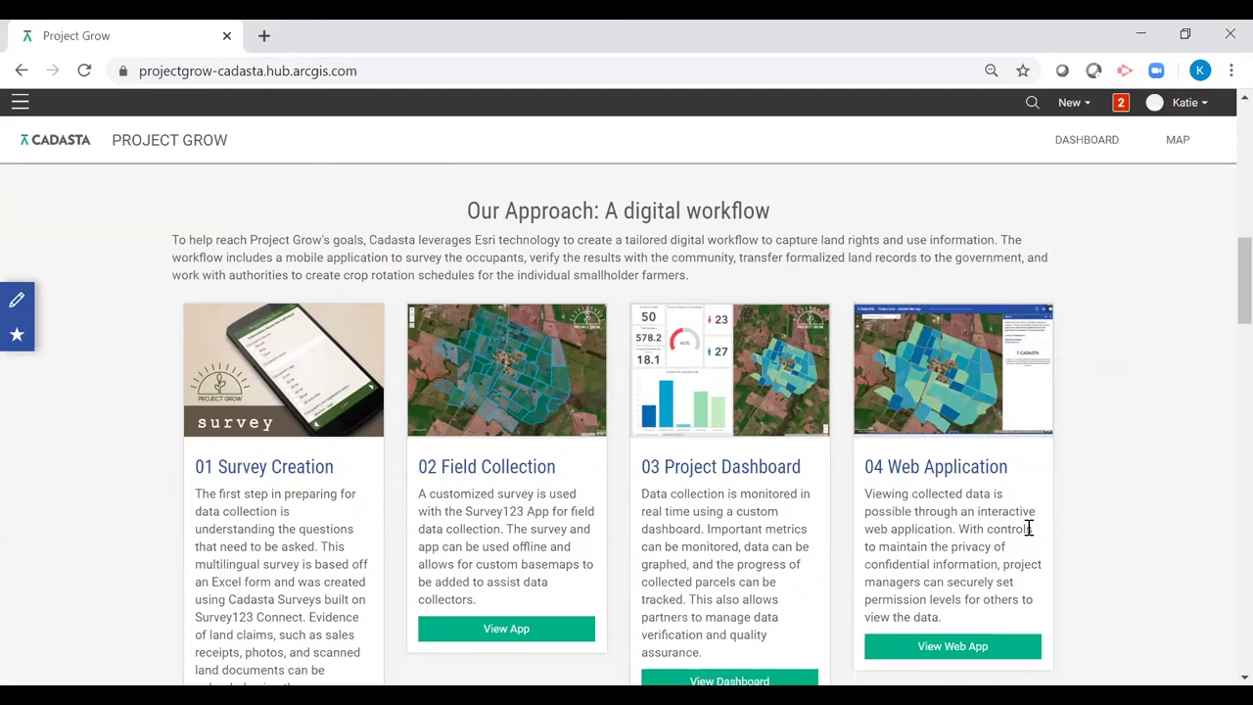
pyautogui.scroll(-1, 1028, 529)
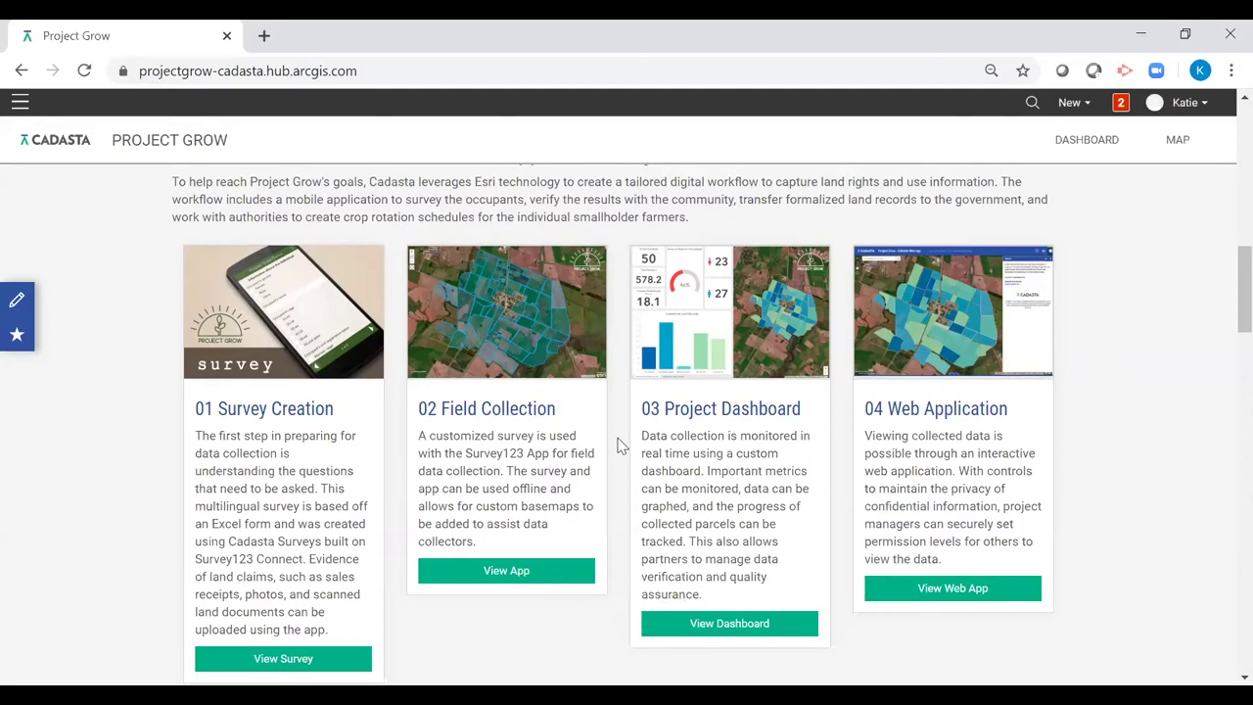
pyautogui.click(545, 569)
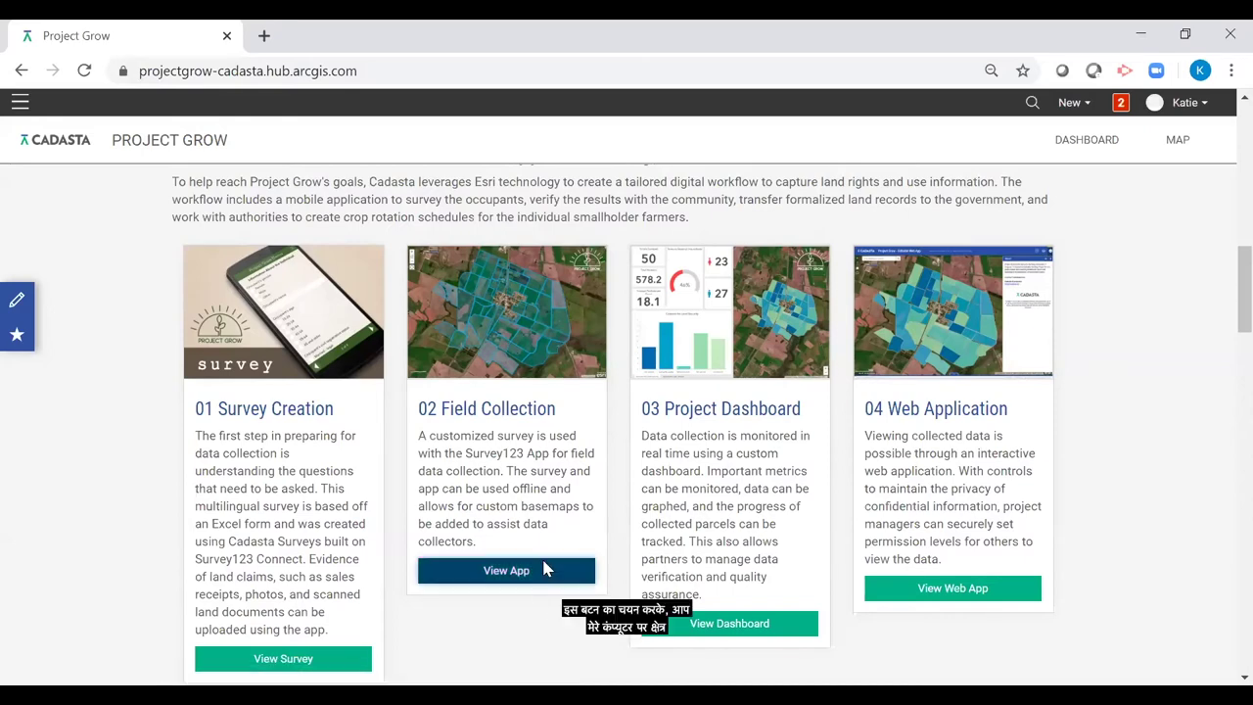
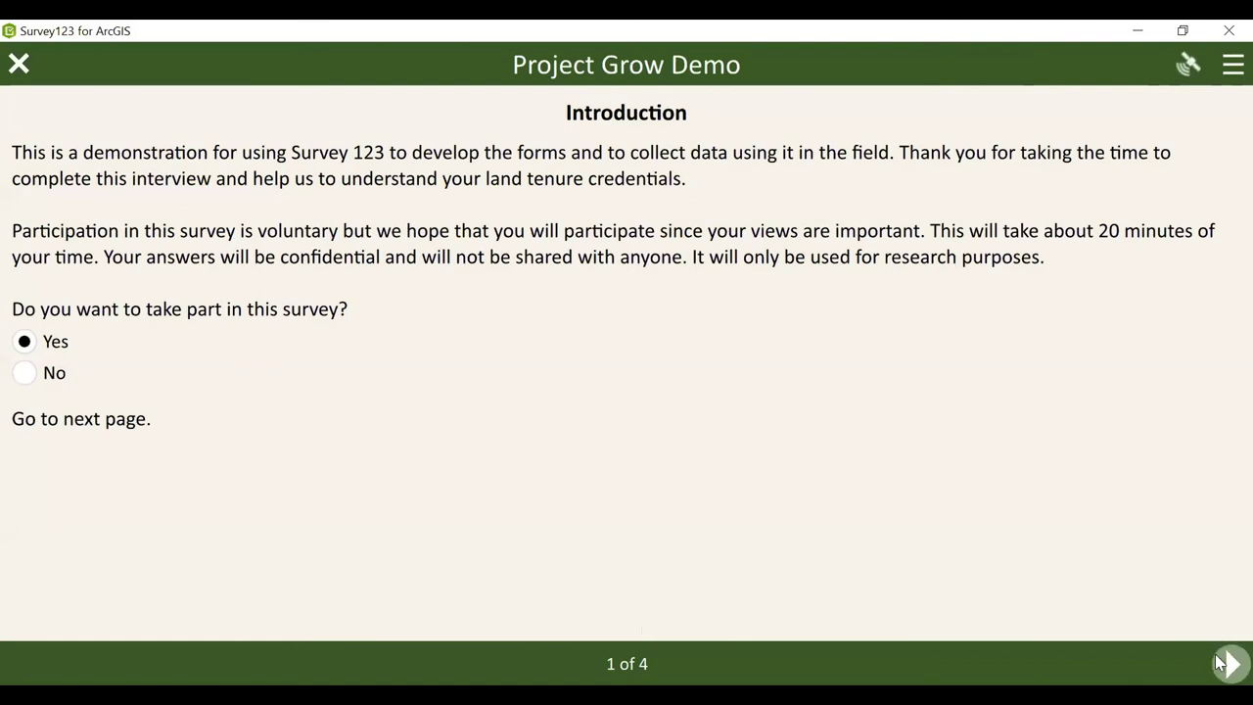
# Advance the Project Grow Demo survey in Survey123 from the Introduction to the Information about the Household page
pyautogui.click(1226, 664)
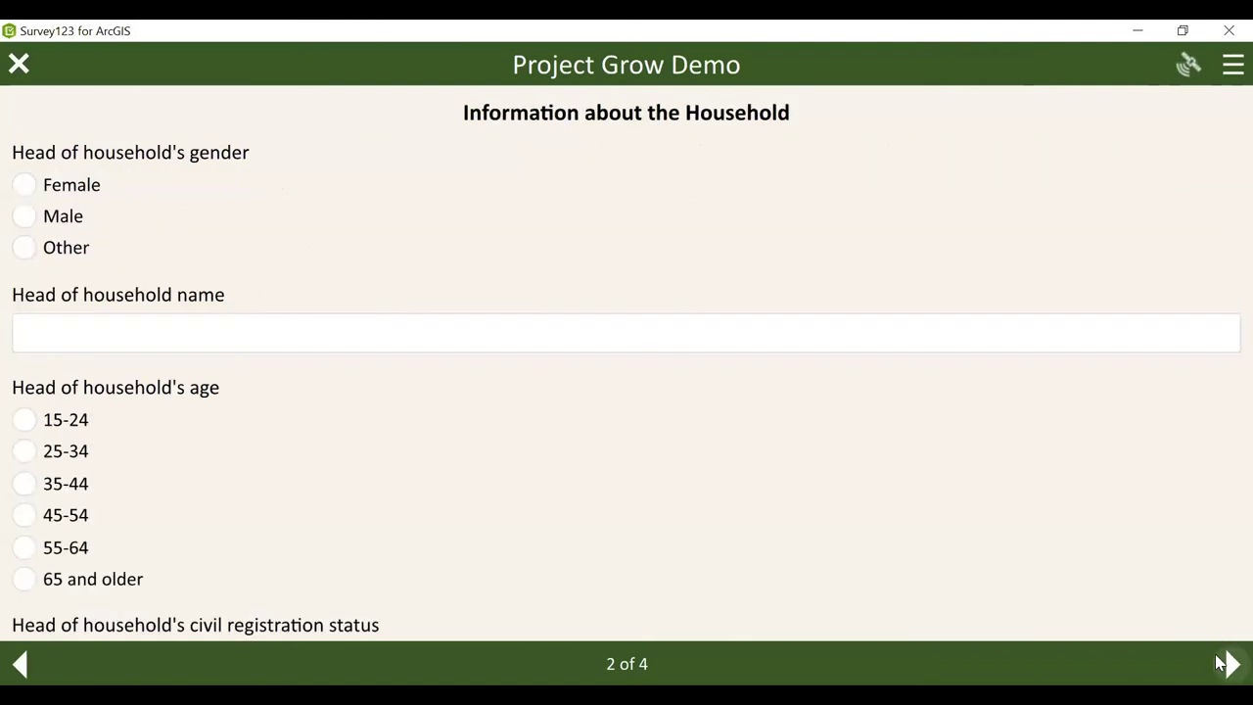
pyautogui.click(29, 661)
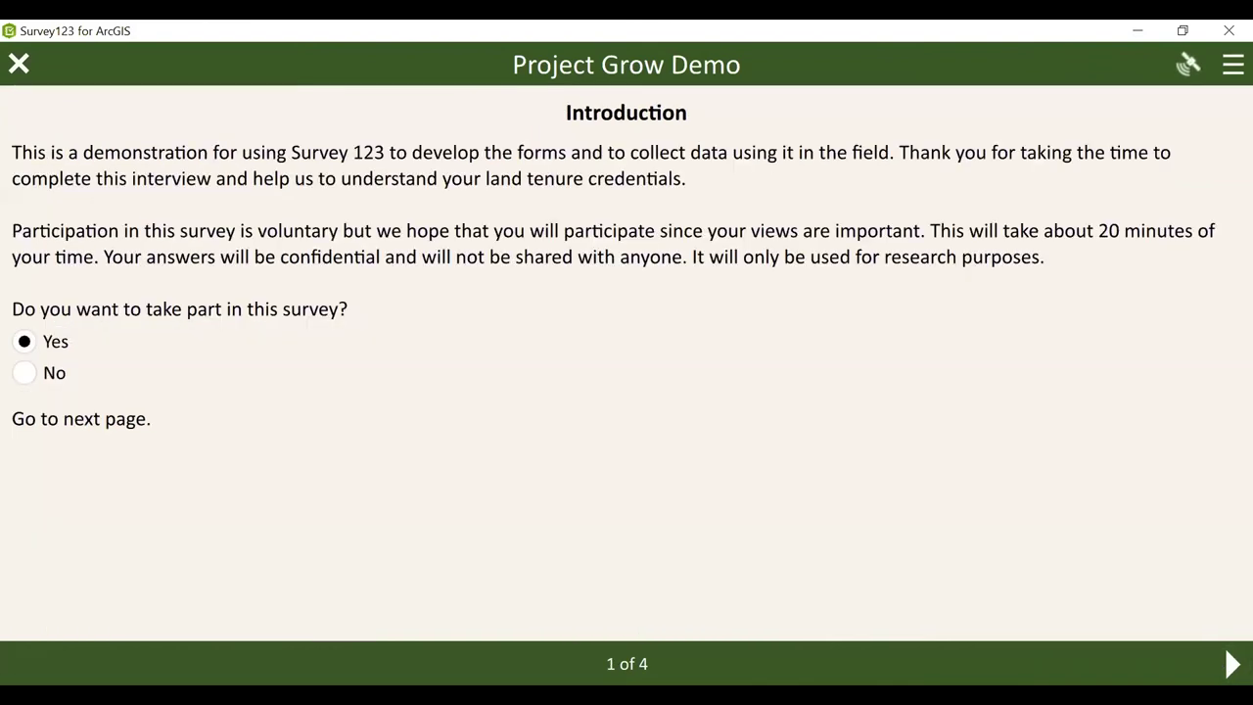
pyautogui.click(1232, 664)
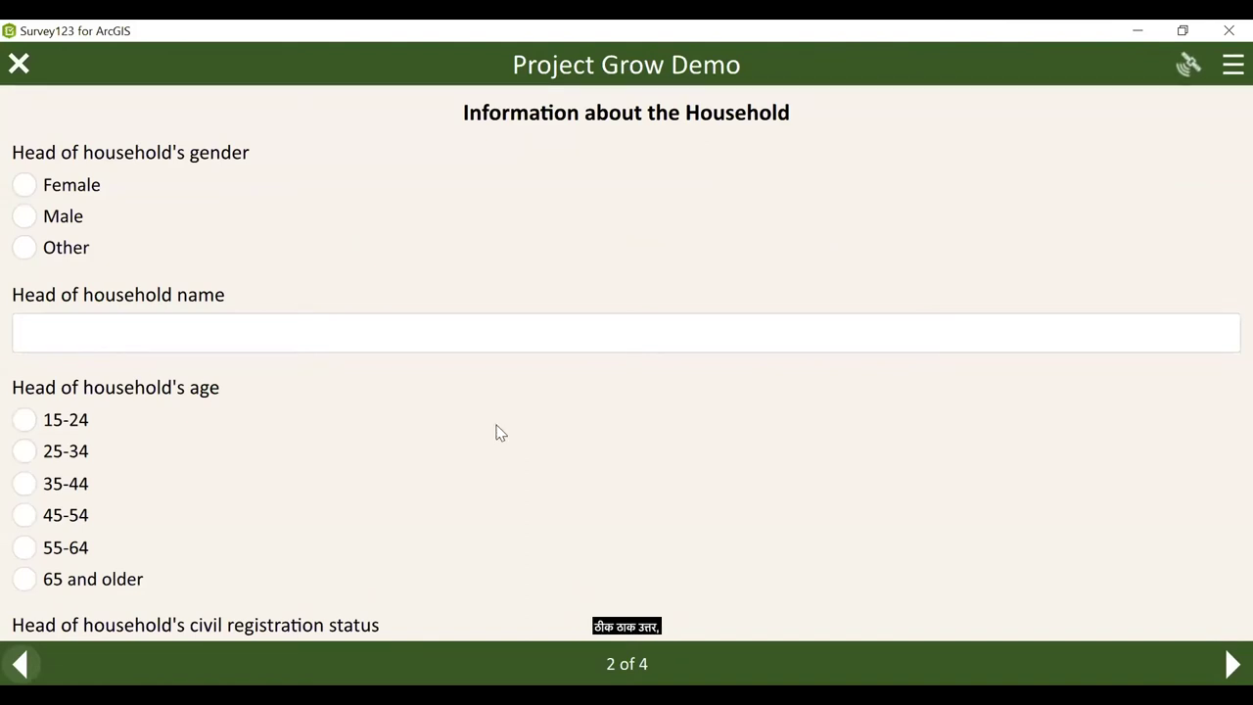
# Record the head of household's gender as Female and age as 15-24, and enter the head of household's name
pyautogui.click(24, 186)
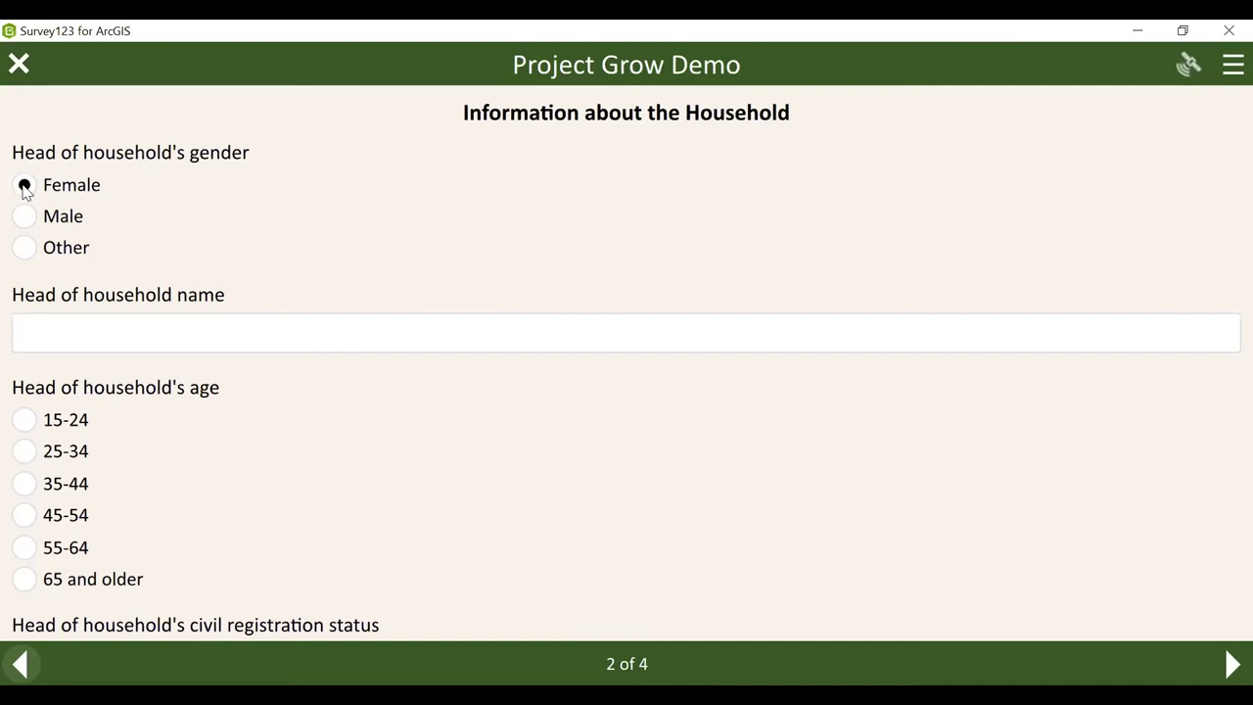
pyautogui.click(25, 419)
pyautogui.click(31, 337)
pyautogui.write('gair')
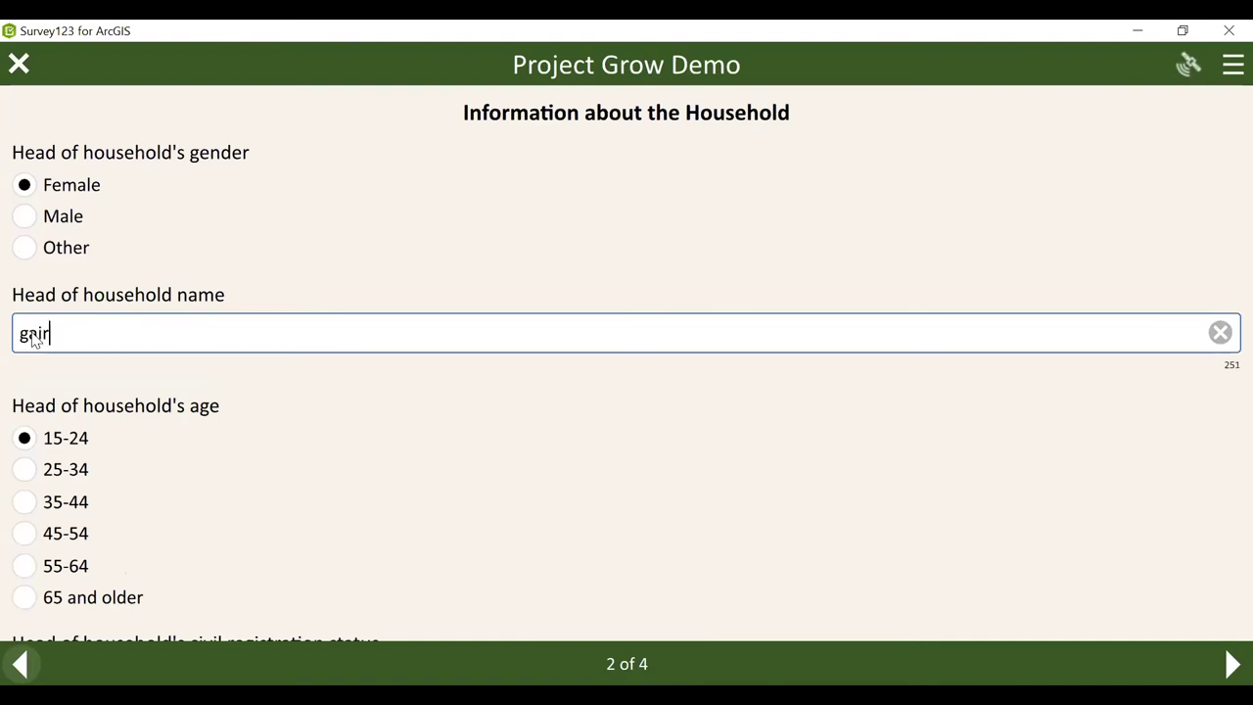
pyautogui.write('a')
# Set the number of people living in the household to 2
pyautogui.scroll(-3, 179, 489)
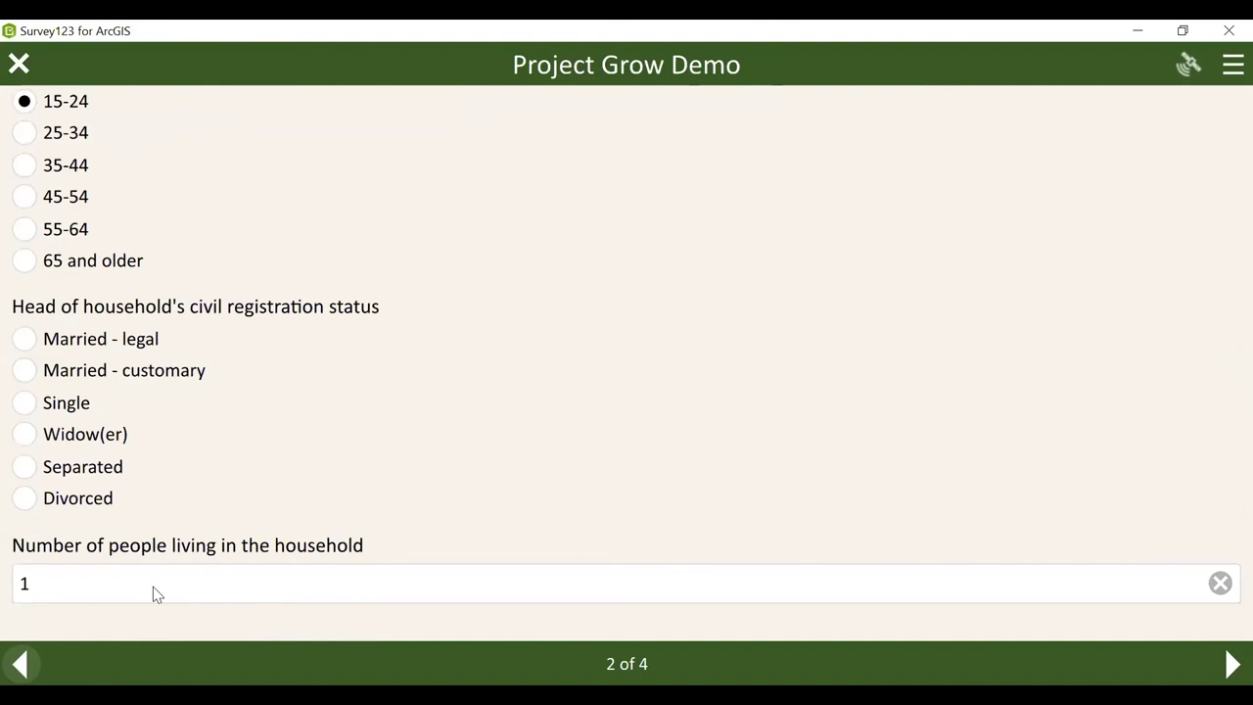
pyautogui.click(153, 586)
pyautogui.press('BackSpace')
pyautogui.write('2')
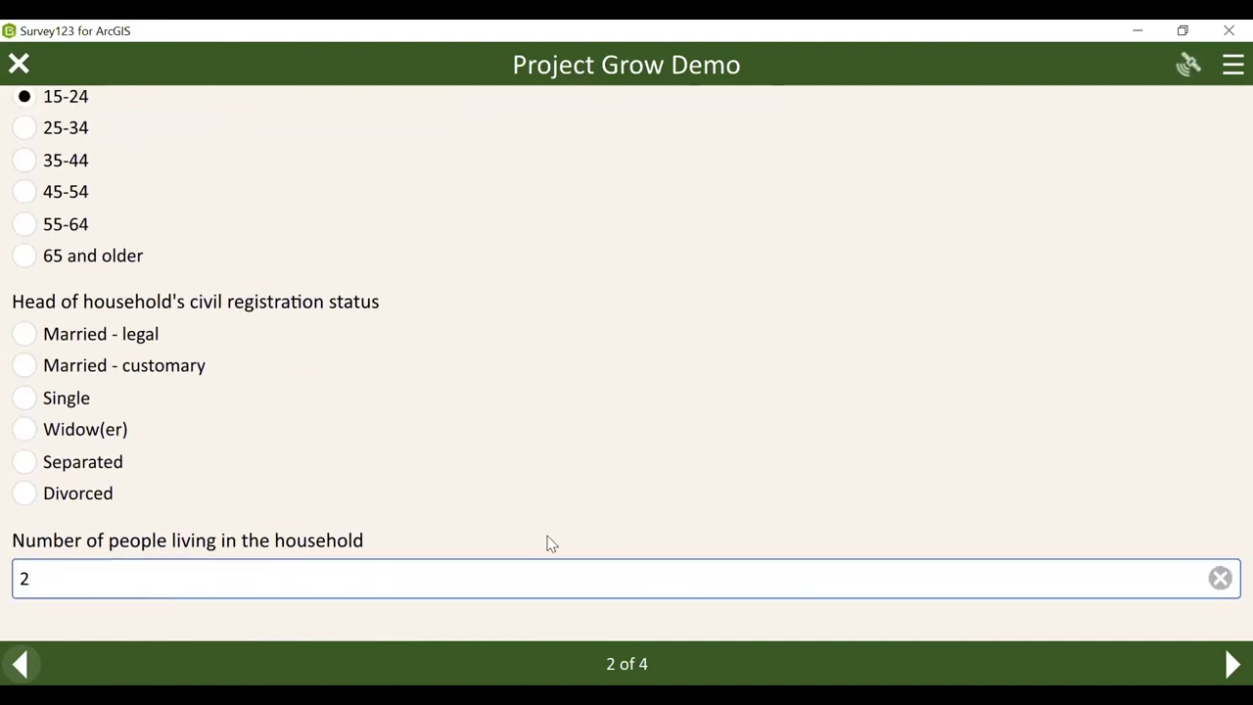
# Advance to the Information about the Land page and open the map for collecting the land's outline
pyautogui.click(1227, 665)
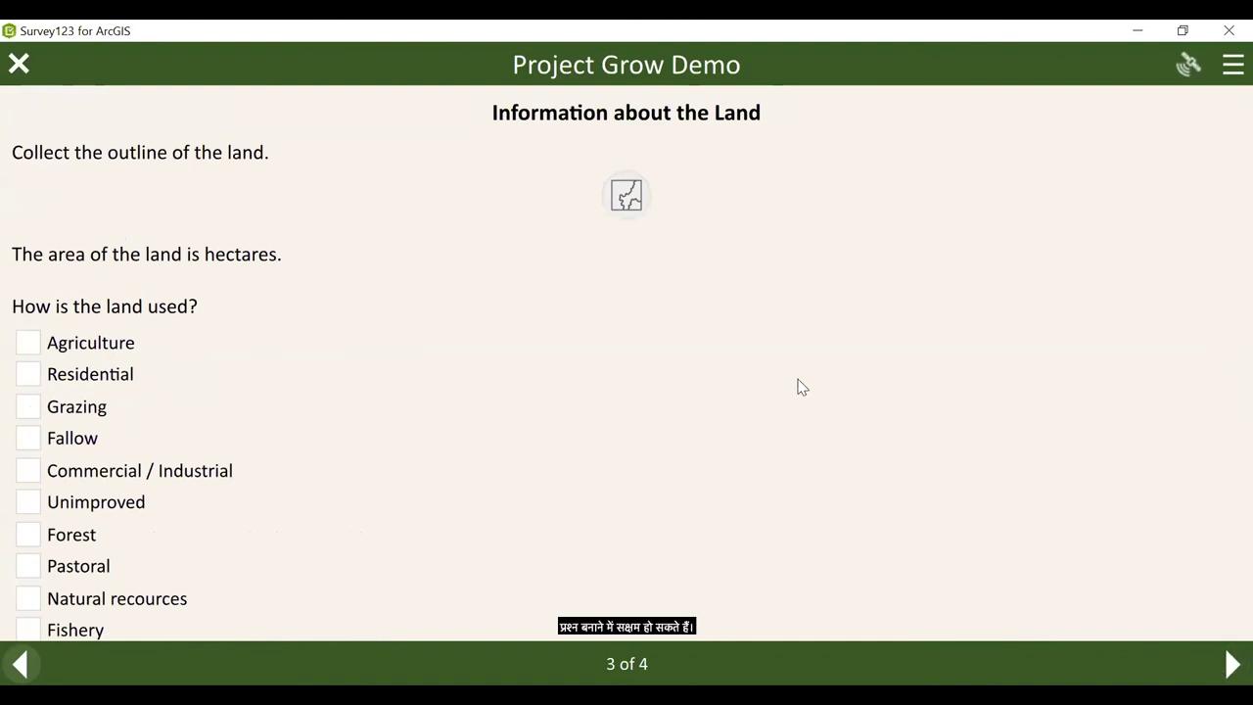
pyautogui.click(625, 196)
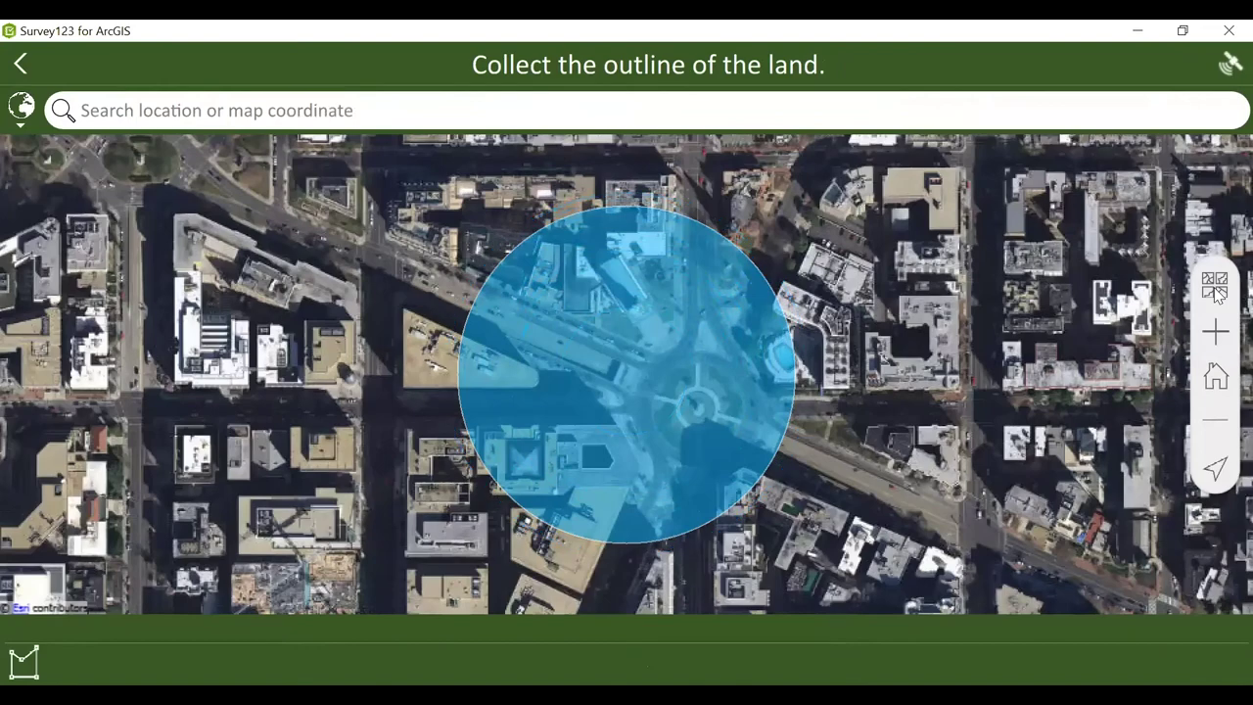
# Try the OpenStreetMap Humanitarian basemap on the outline map and switch back to World Imagery
pyautogui.click(1216, 285)
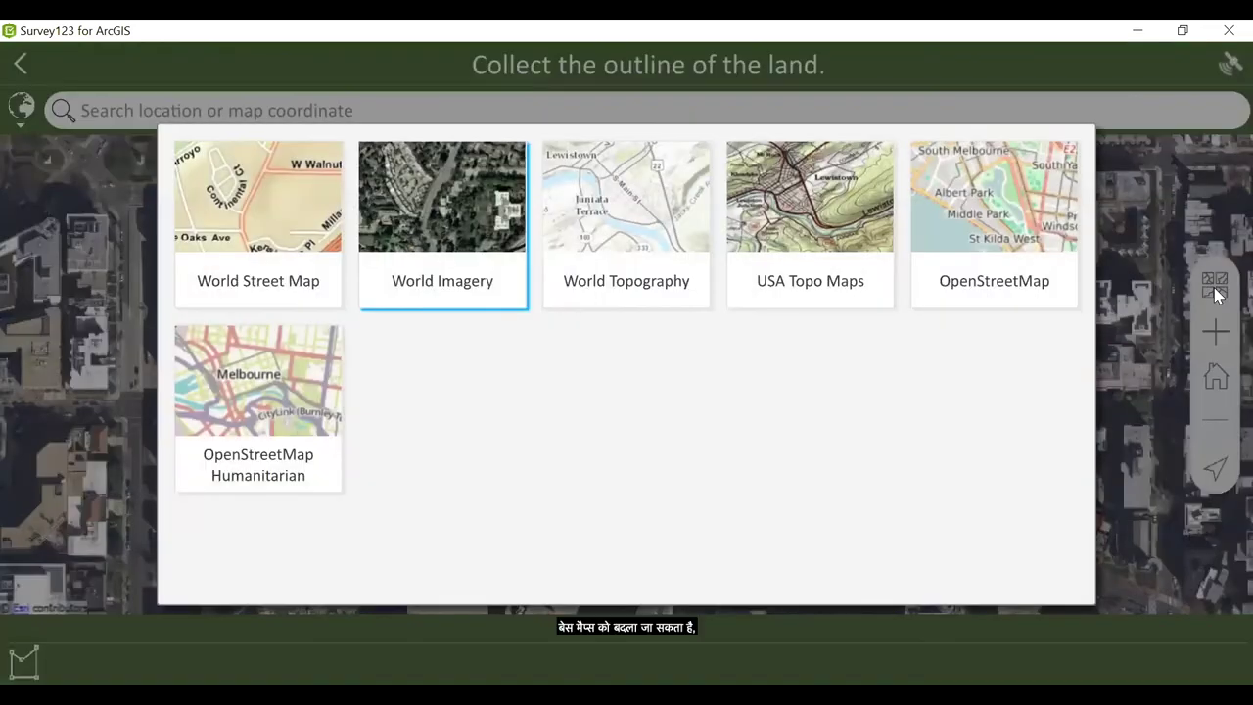
pyautogui.click(318, 379)
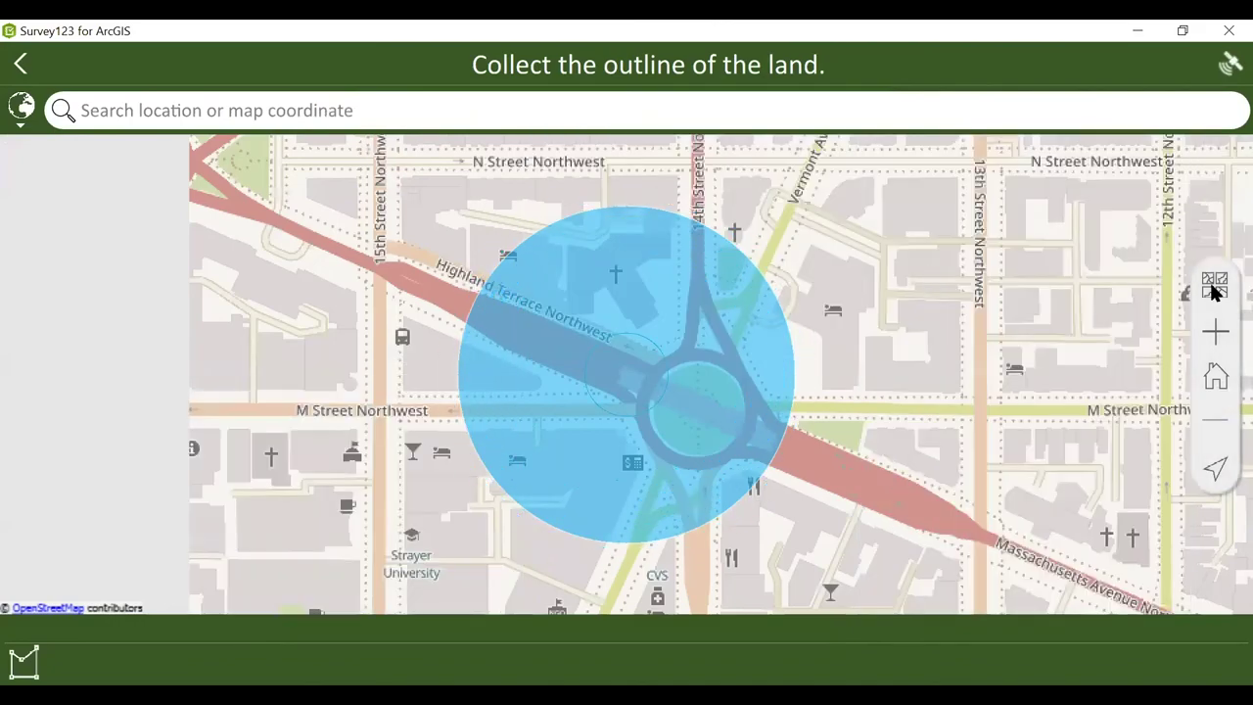
pyautogui.click(1214, 287)
pyautogui.click(475, 217)
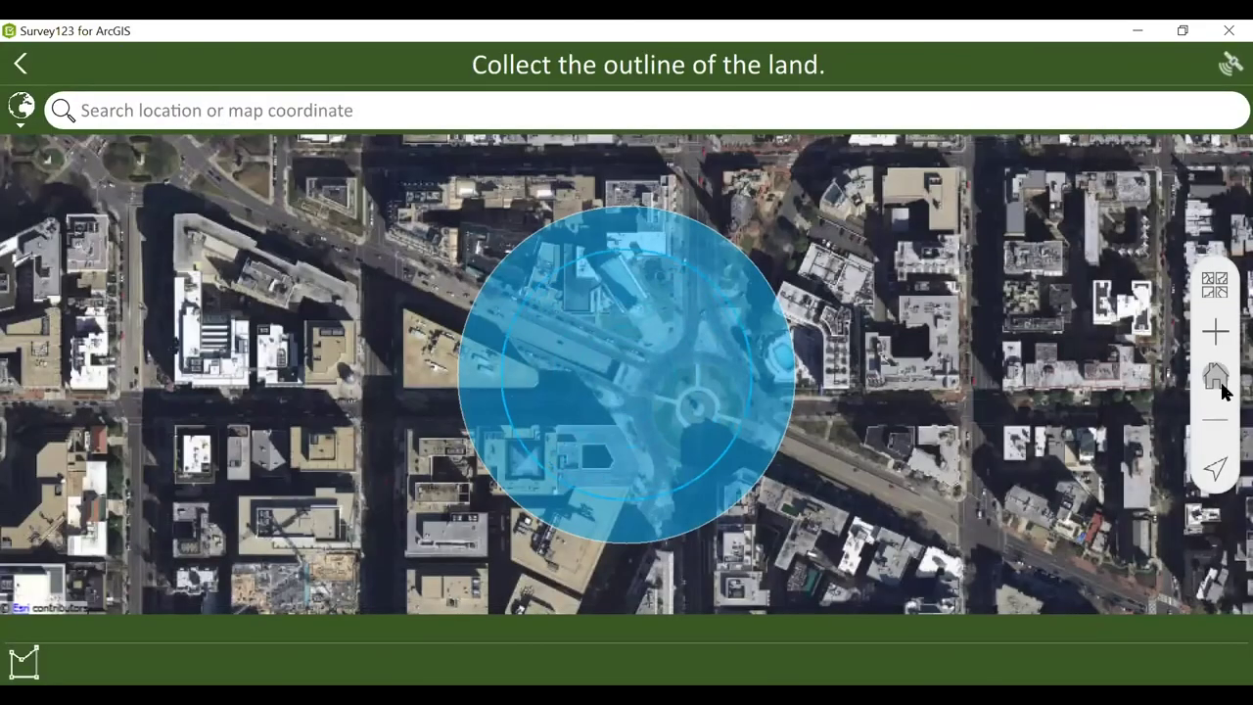
# Return the map to its home location and compare the OpenStreetMap Humanitarian basemap there, ending on World Imagery
pyautogui.click(1217, 380)
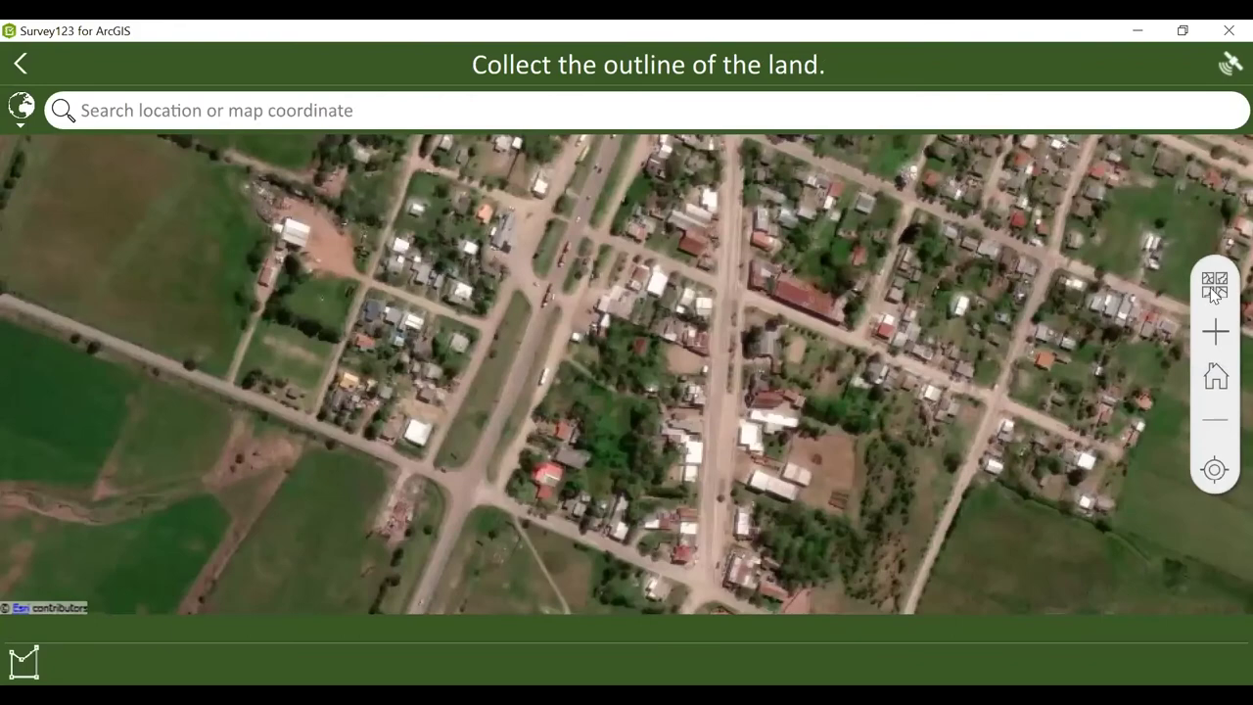
pyautogui.click(1215, 290)
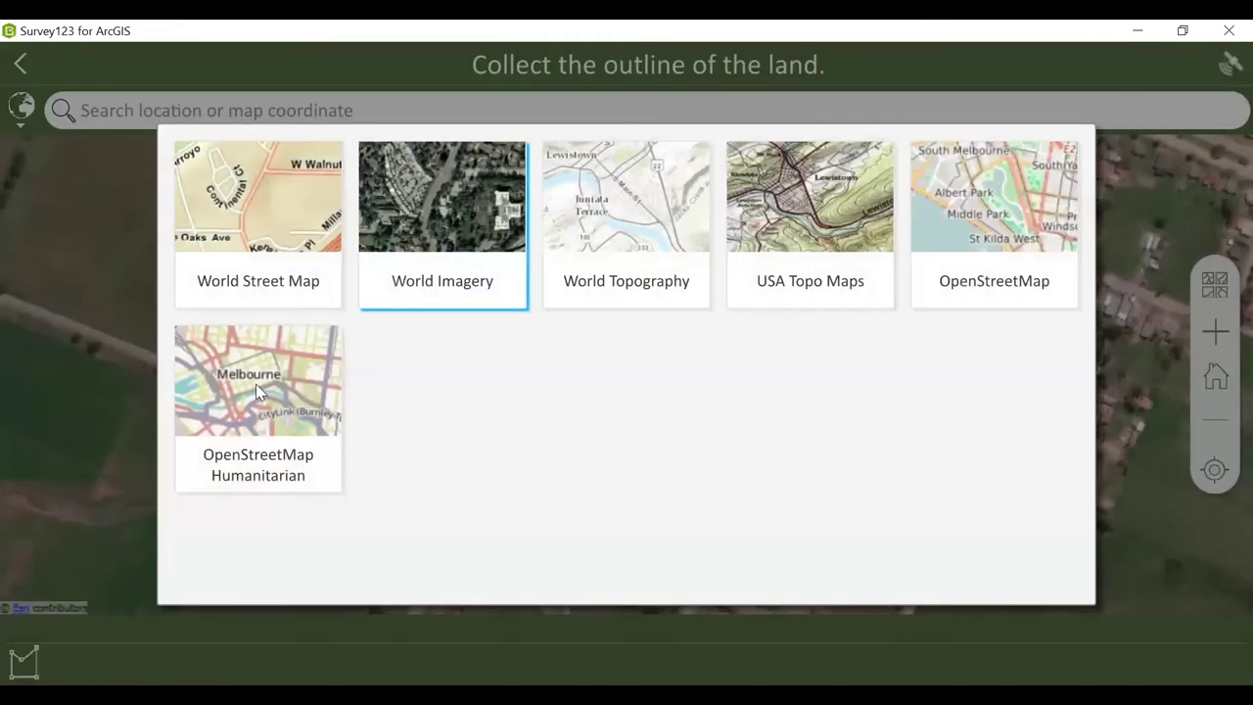
pyautogui.click(256, 384)
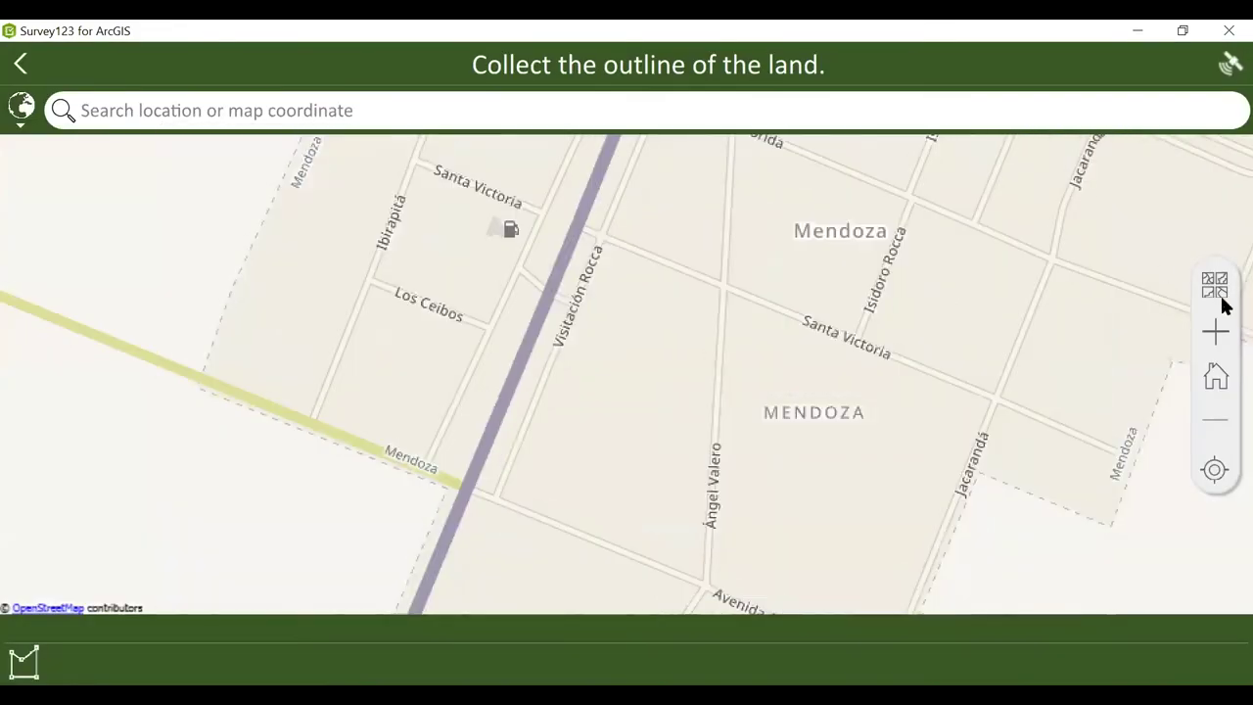
pyautogui.click(1215, 285)
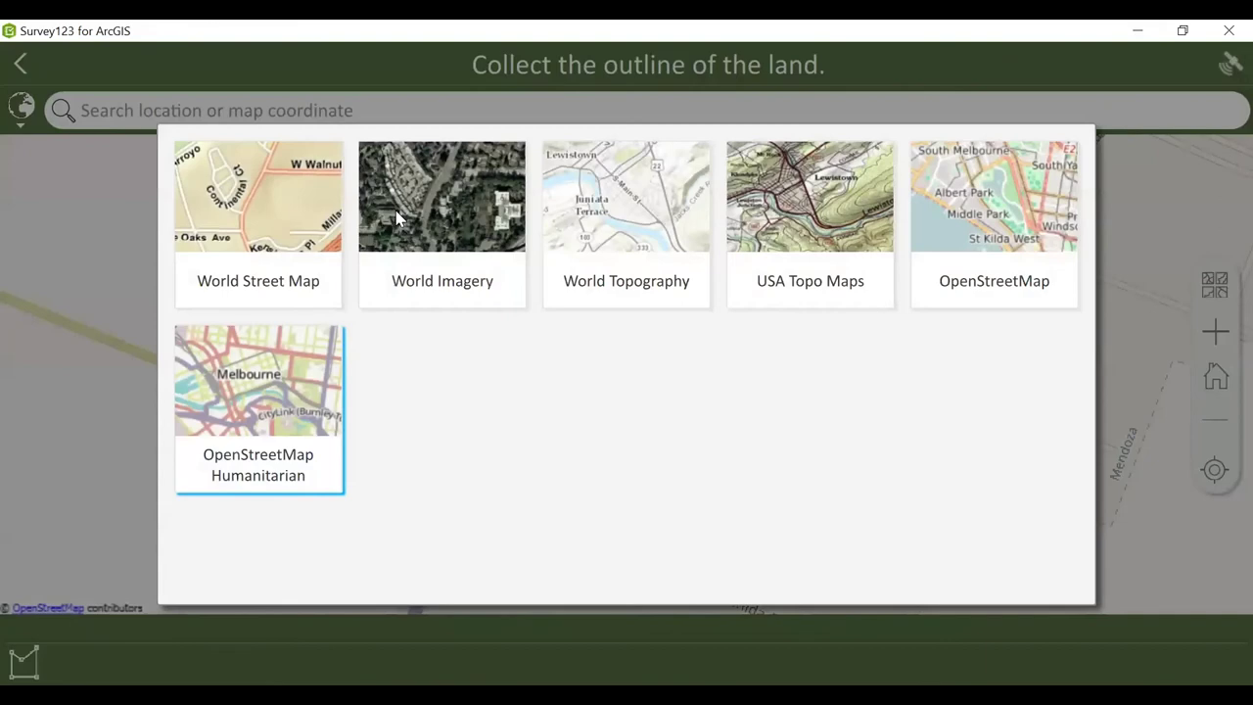
pyautogui.click(398, 219)
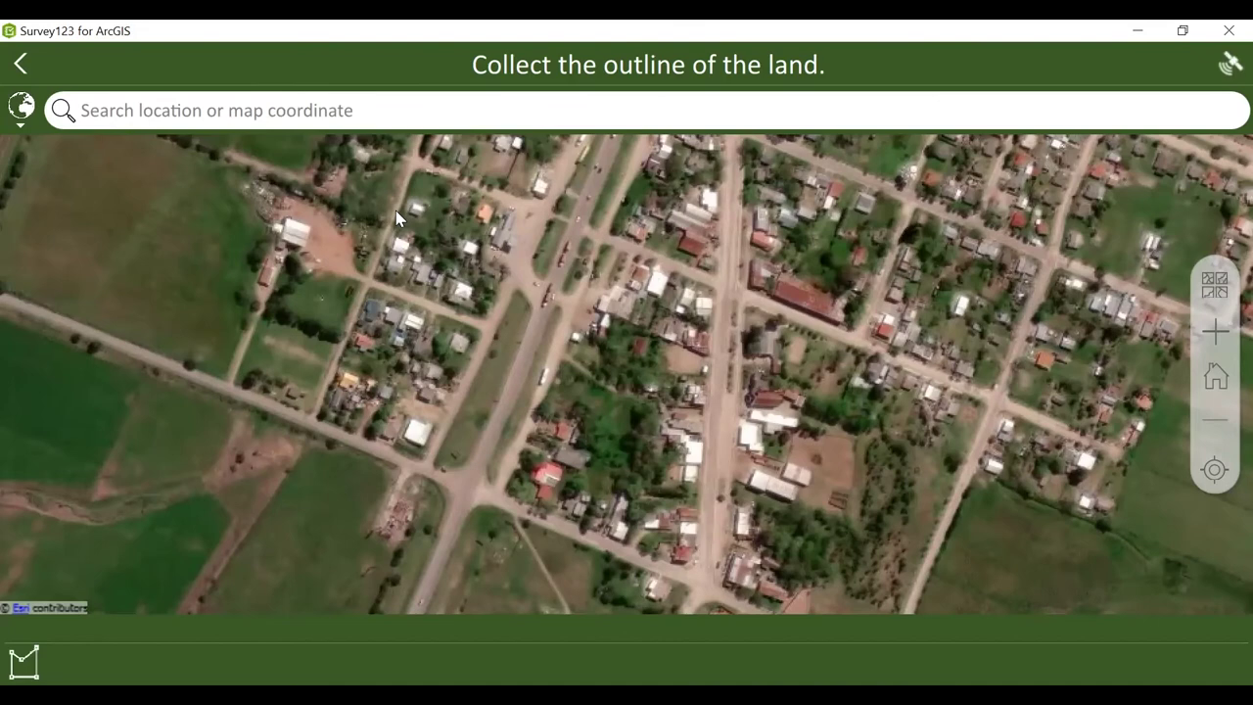
# Outline the green plot between the road and the western houses as a five-point polygon of about 0.98 acres and accept it
pyautogui.click(24, 663)
pyautogui.click(308, 291)
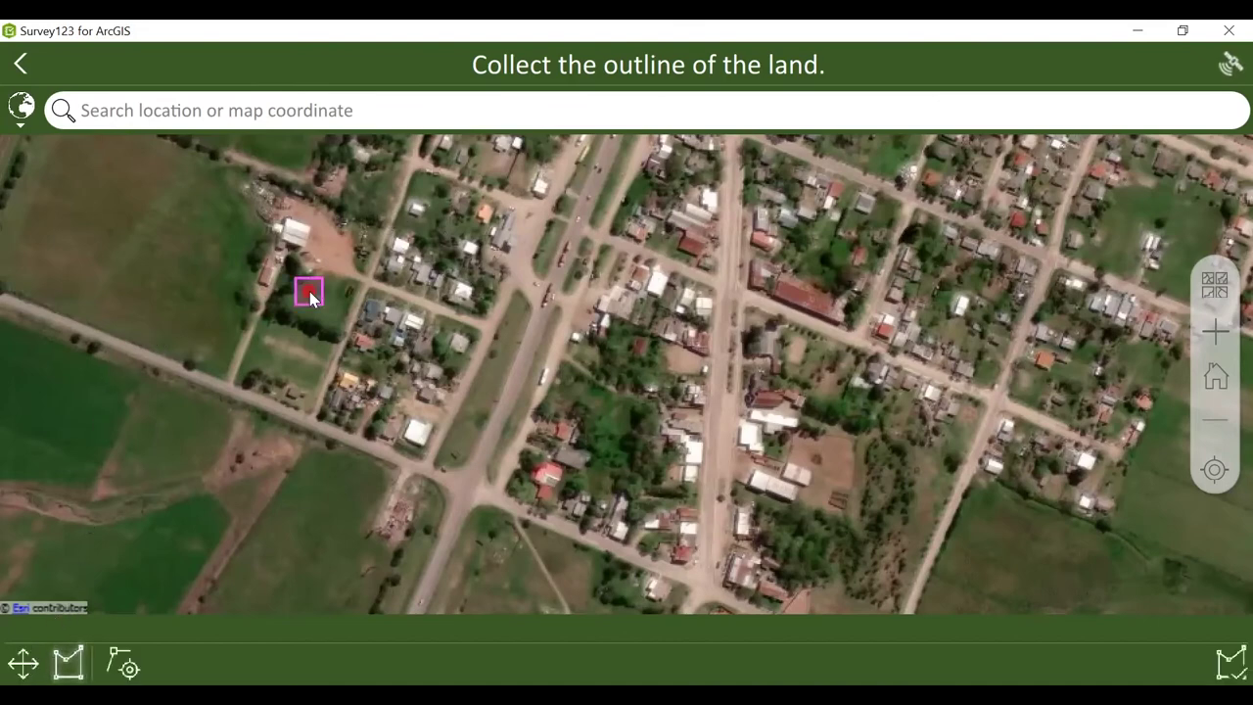
pyautogui.click(247, 335)
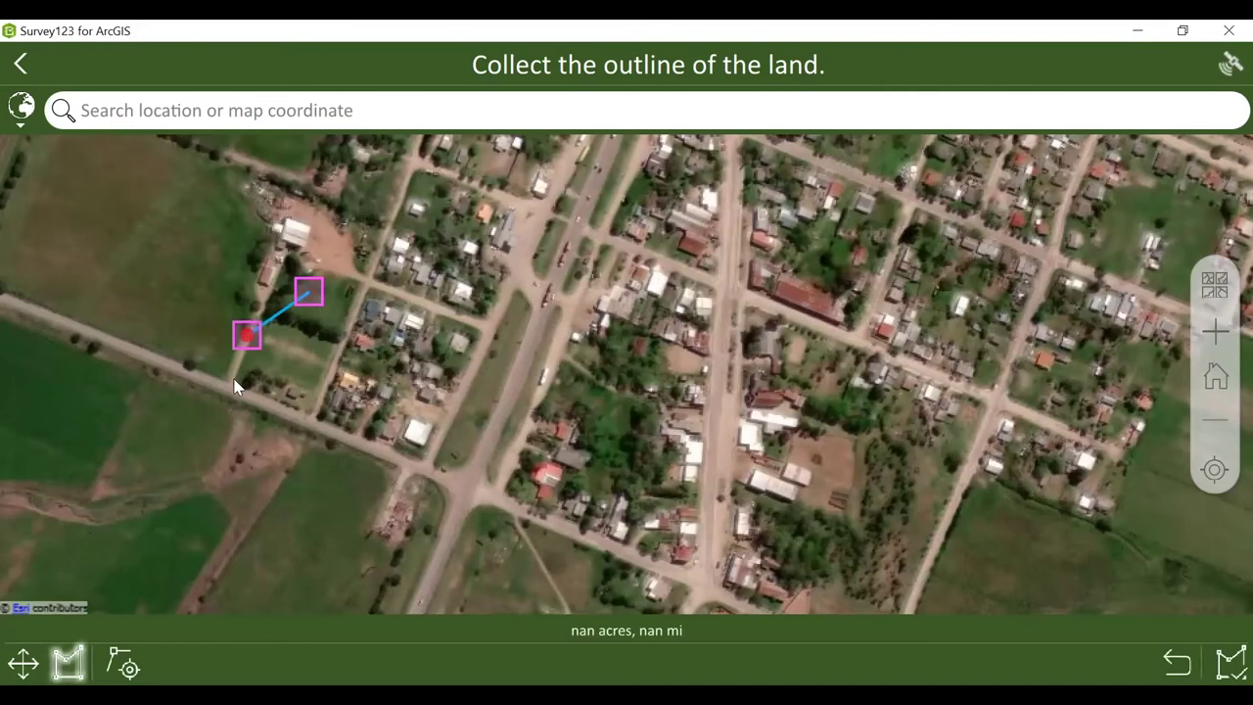
pyautogui.click(233, 377)
pyautogui.click(307, 409)
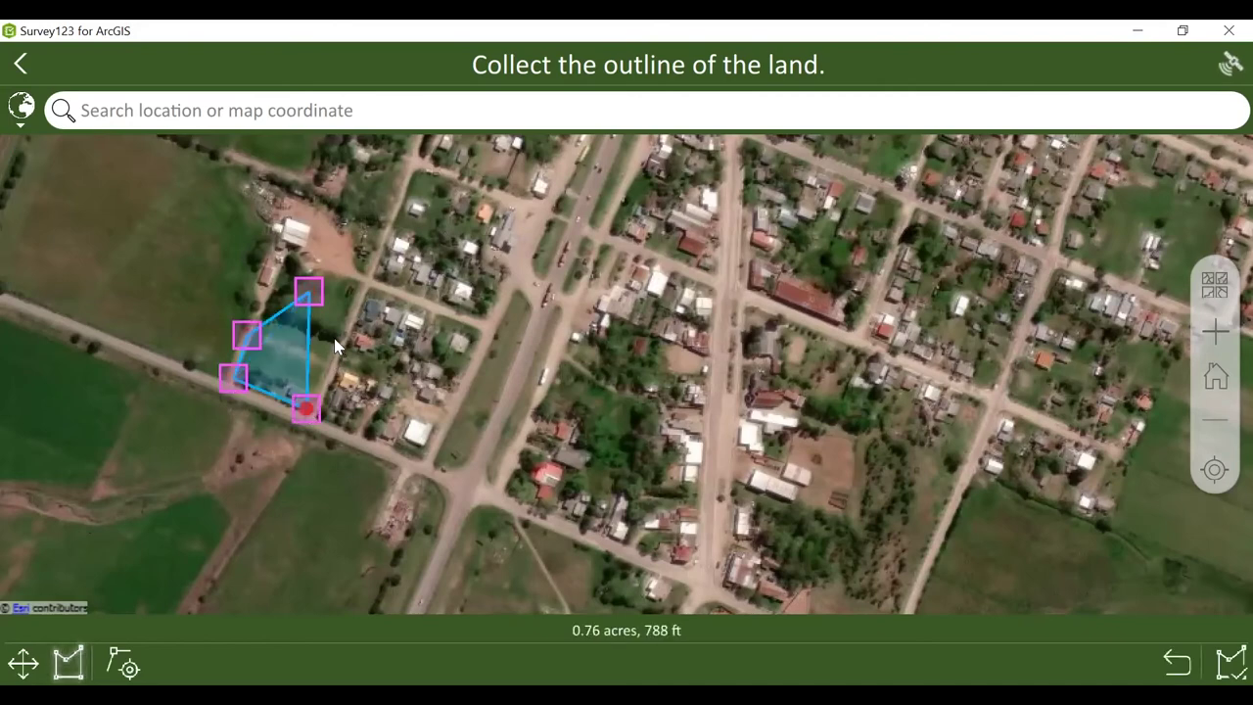
pyautogui.click(334, 337)
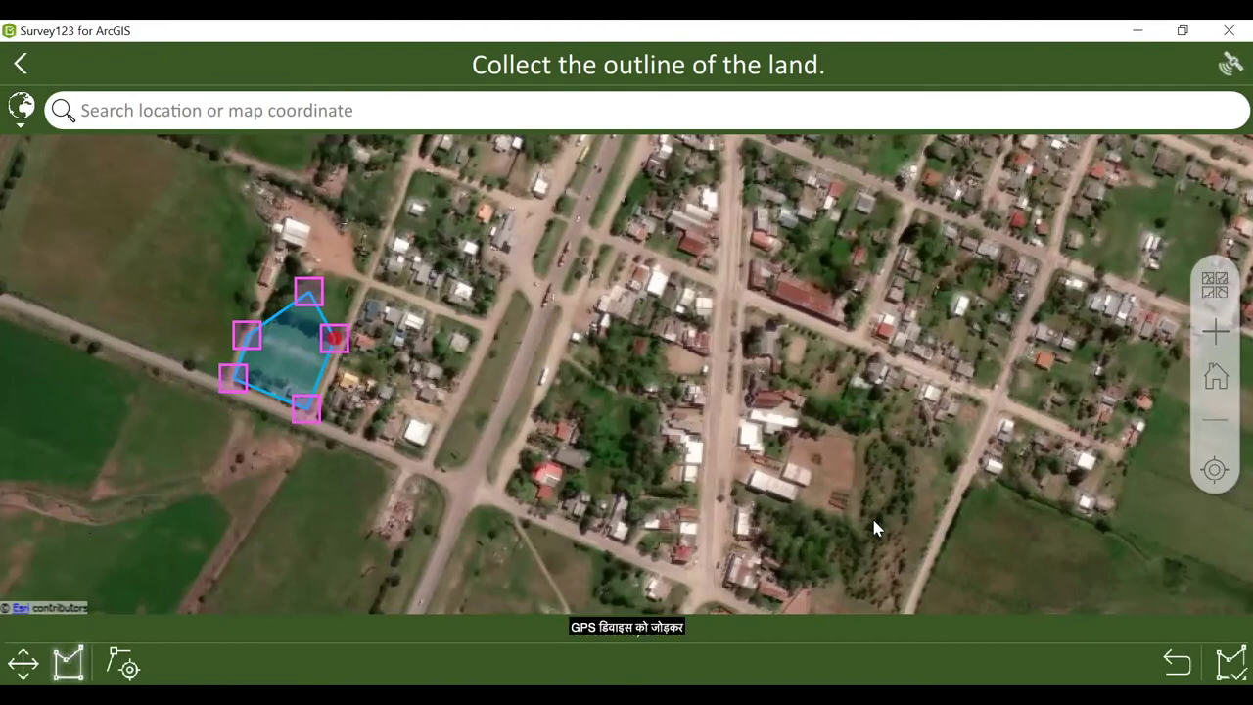
pyautogui.click(1224, 664)
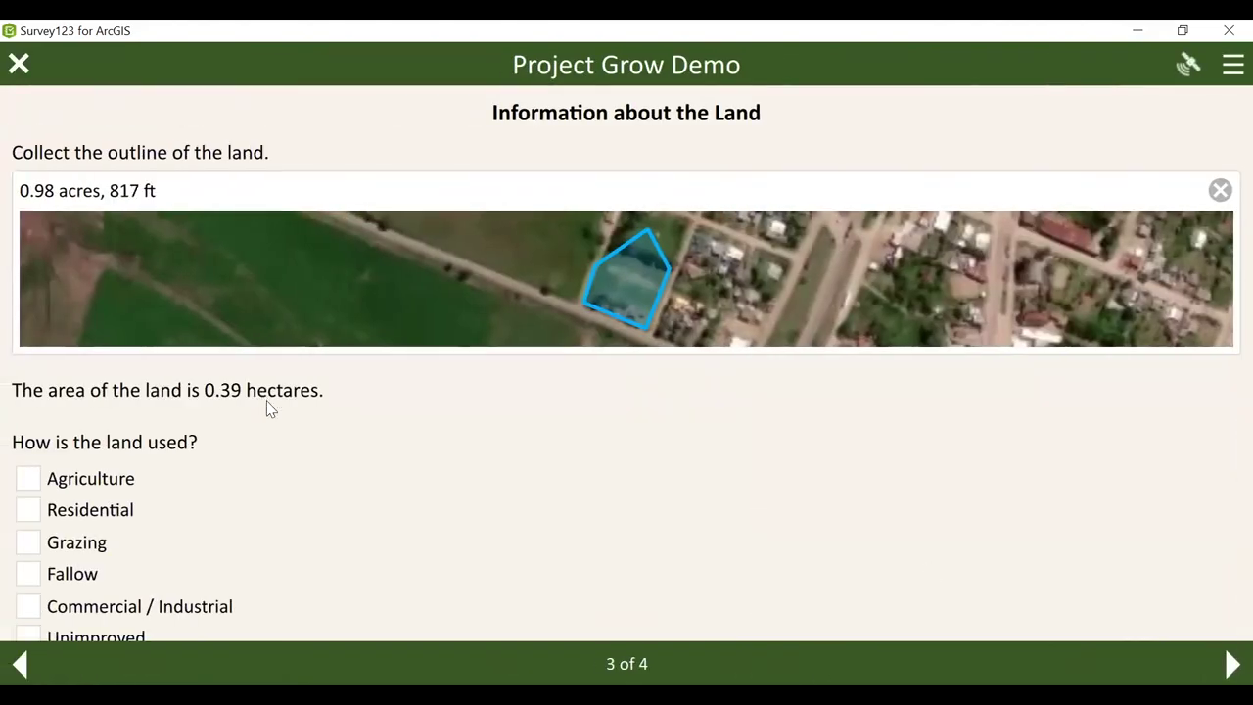
# Mark the land use as Agriculture, Grazing and Fallow, and advance past the remaining land questions to the Final Notes page
pyautogui.click(26, 479)
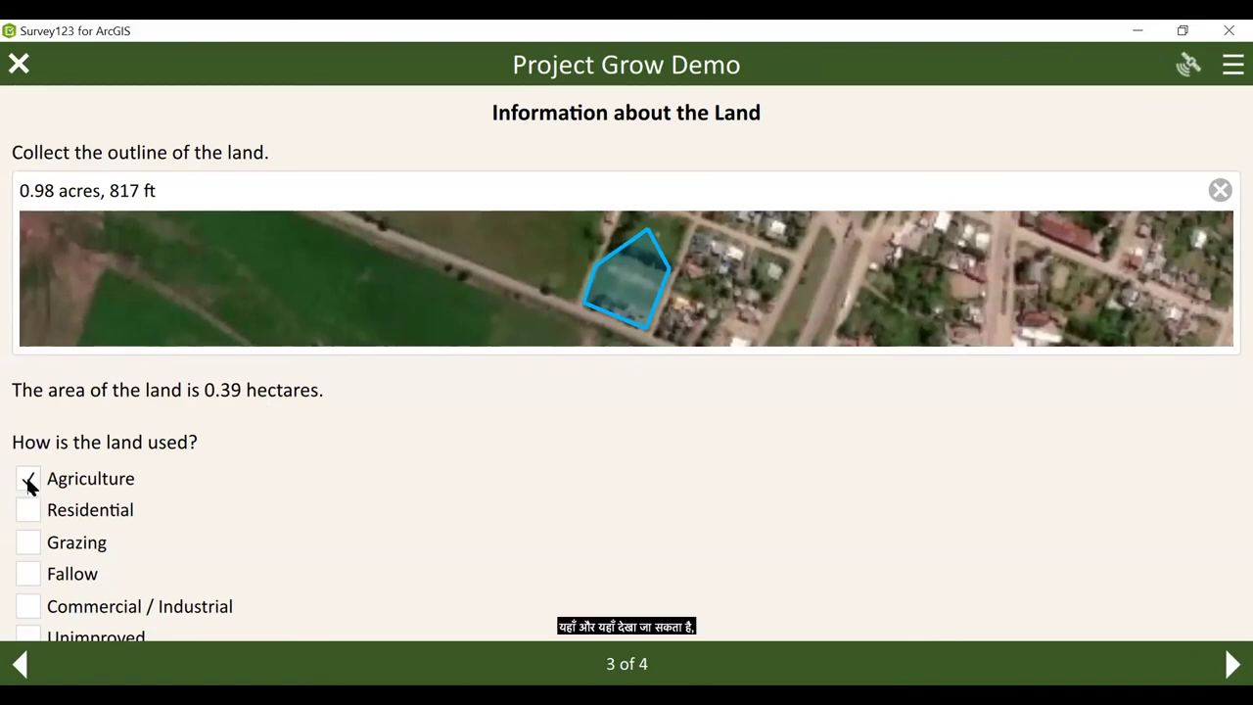
pyautogui.click(27, 541)
pyautogui.click(30, 575)
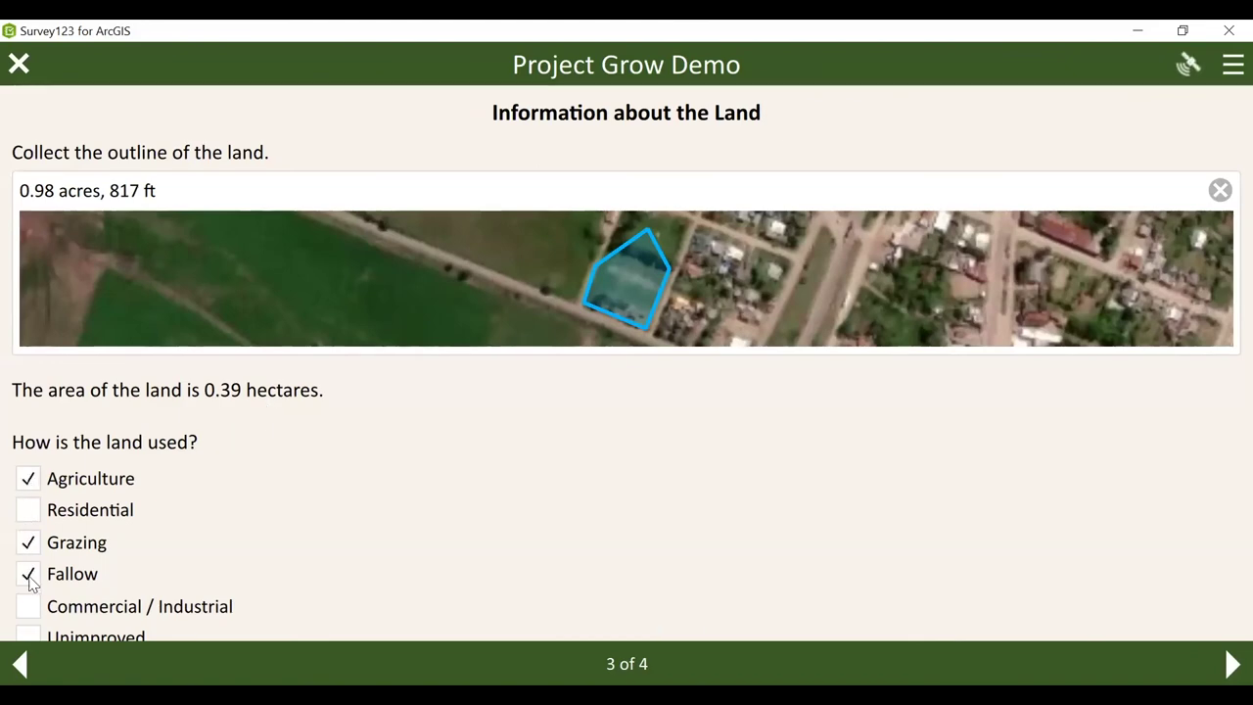
pyautogui.scroll(-1, 32, 585)
pyautogui.scroll(-15, 29, 583)
pyautogui.scroll(1, 30, 582)
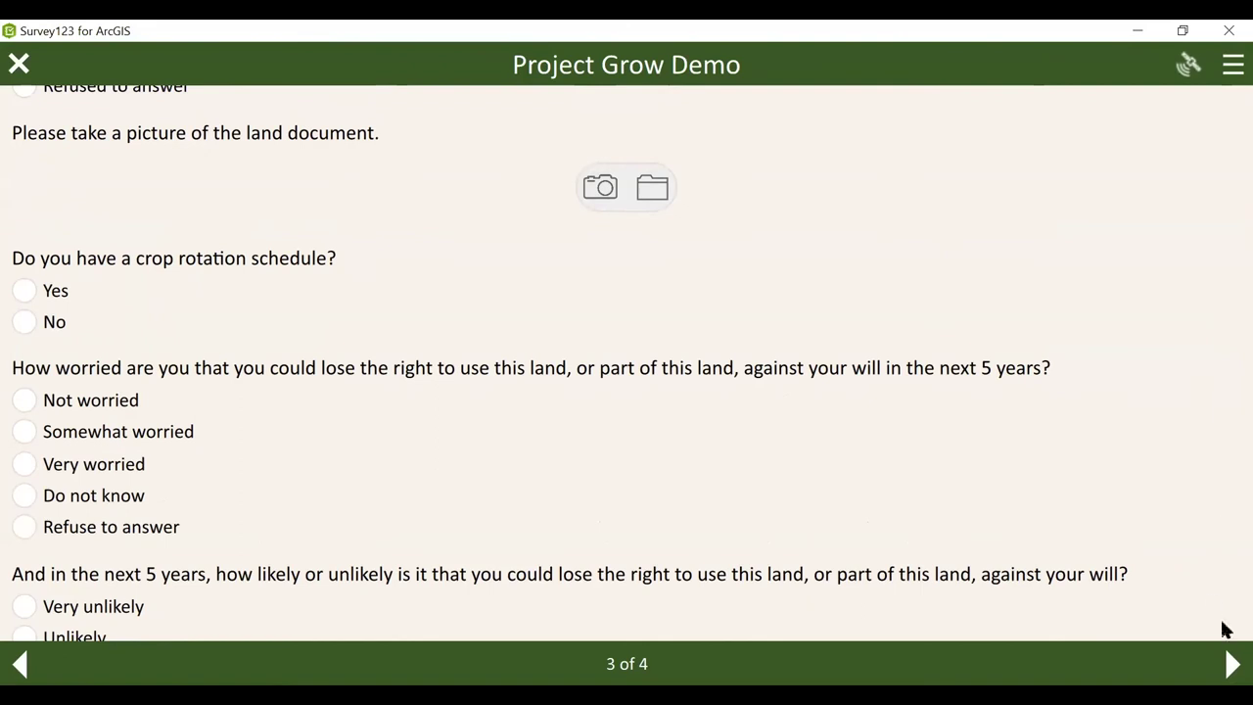
pyautogui.click(1233, 664)
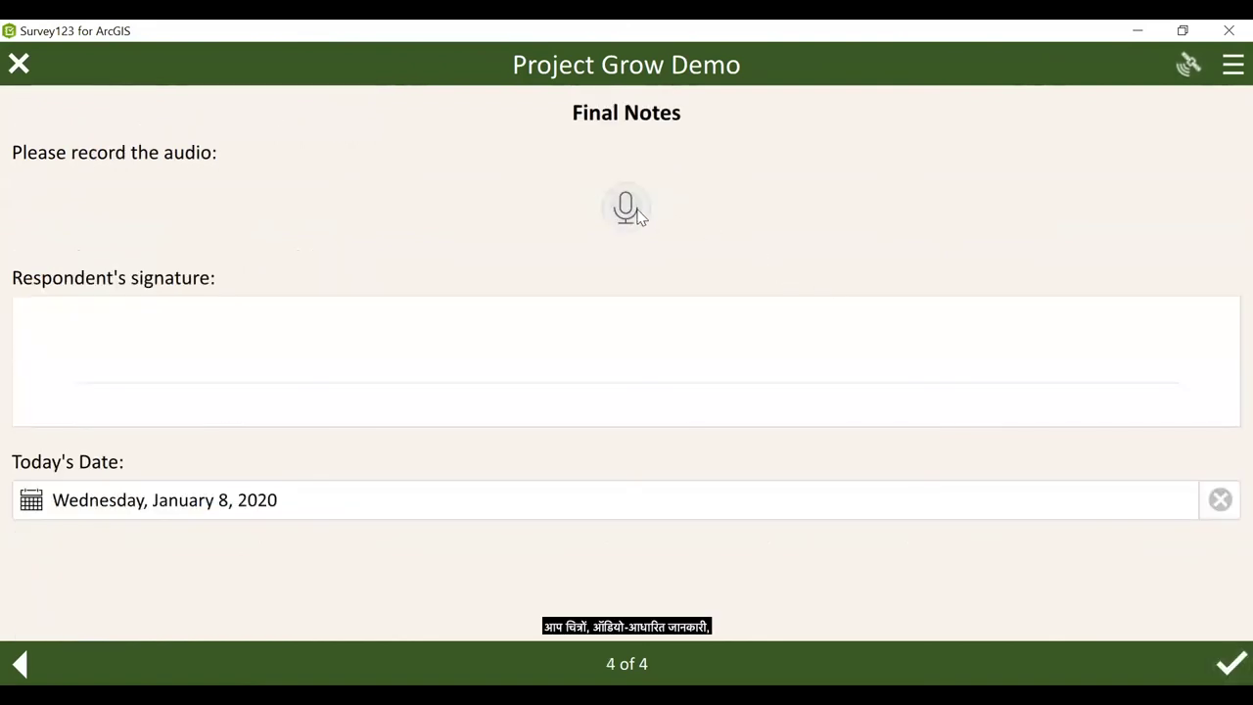
# Draw the respondent's signature and set Today's Date to Tuesday, January 7, 2020
pyautogui.moveTo(397, 332)
pyautogui.mouseDown()
pyautogui.moveTo(548, 310)
pyautogui.moveTo(742, 323)
pyautogui.moveTo(877, 365)
pyautogui.moveTo(911, 364)
pyautogui.mouseUp()
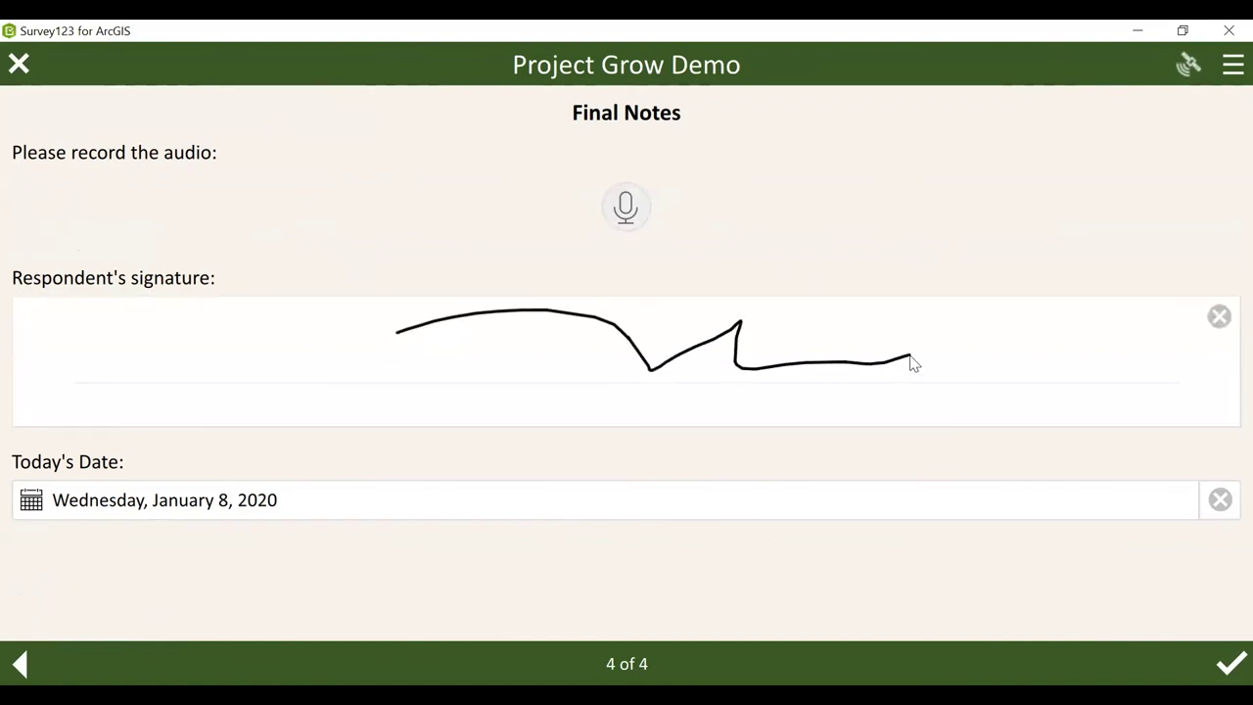
pyautogui.click(645, 506)
pyautogui.click(581, 526)
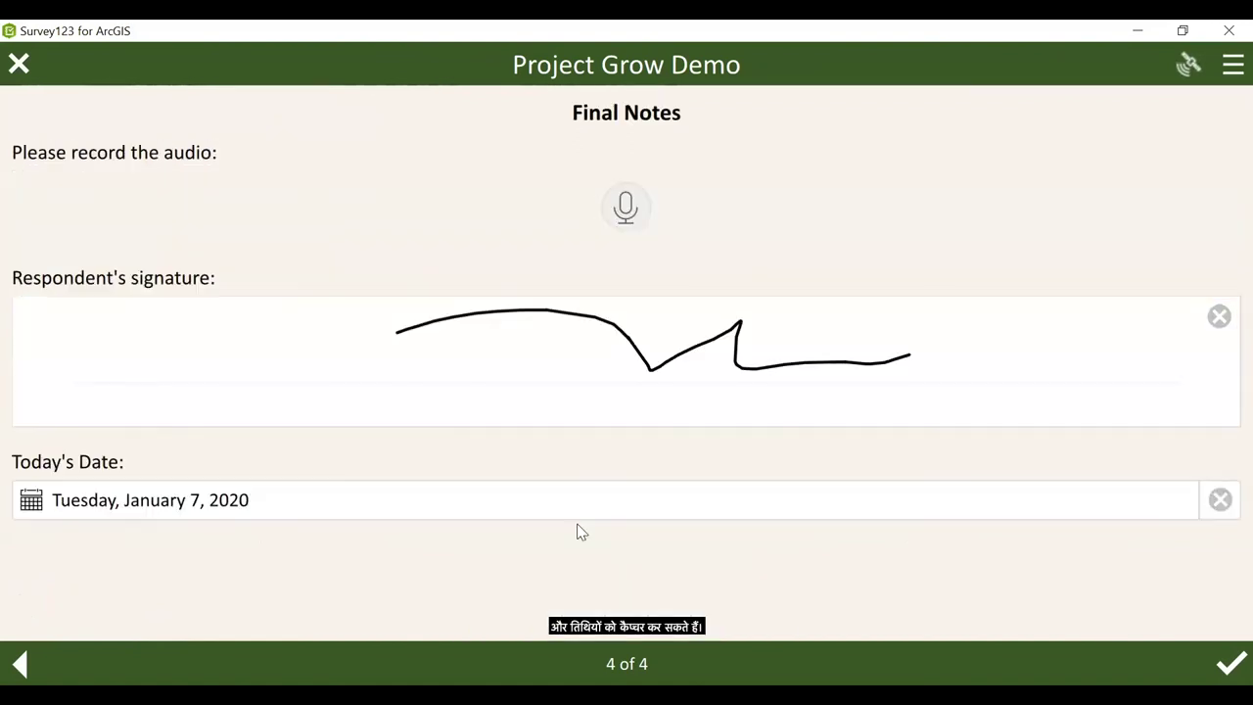
# Complete the survey and submit it immediately
pyautogui.click(1232, 664)
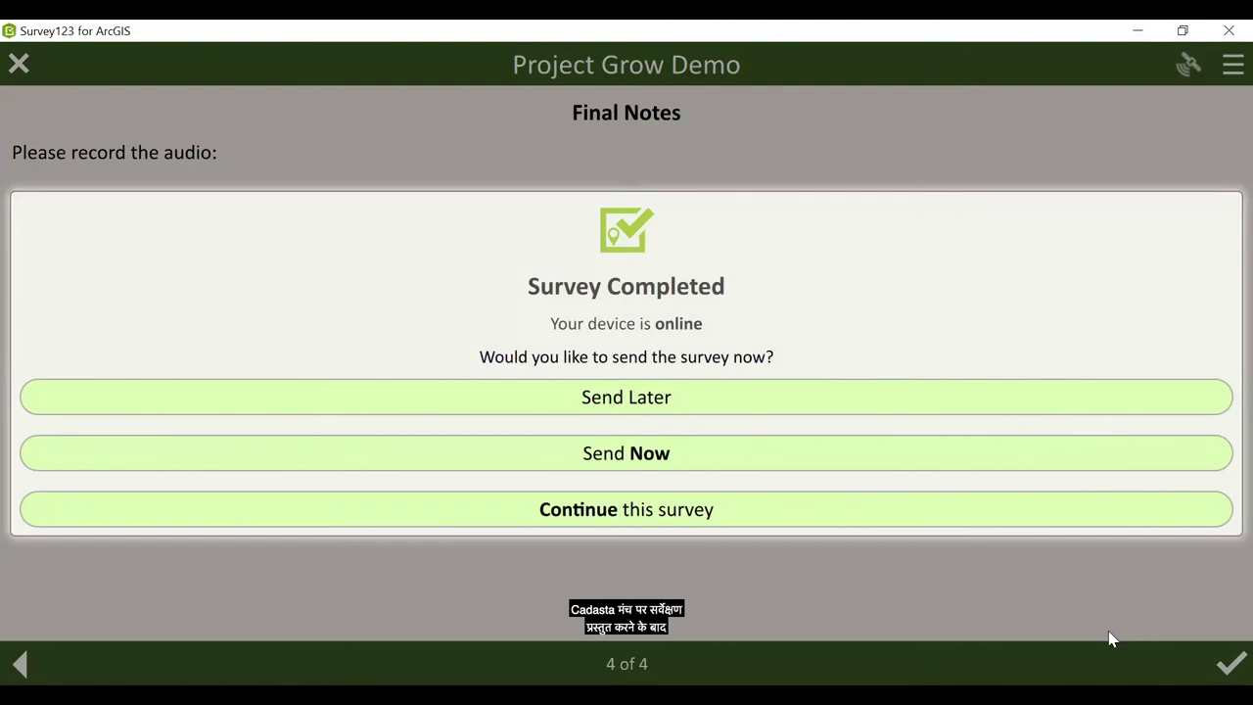
pyautogui.click(665, 464)
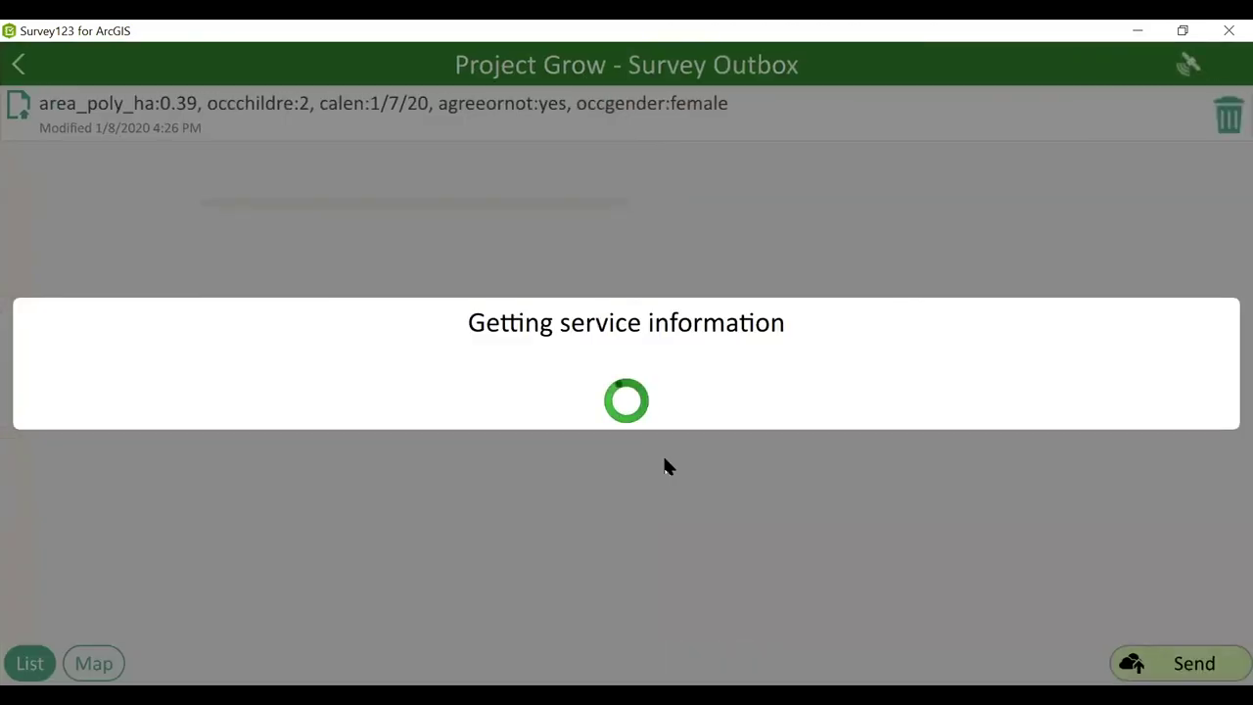